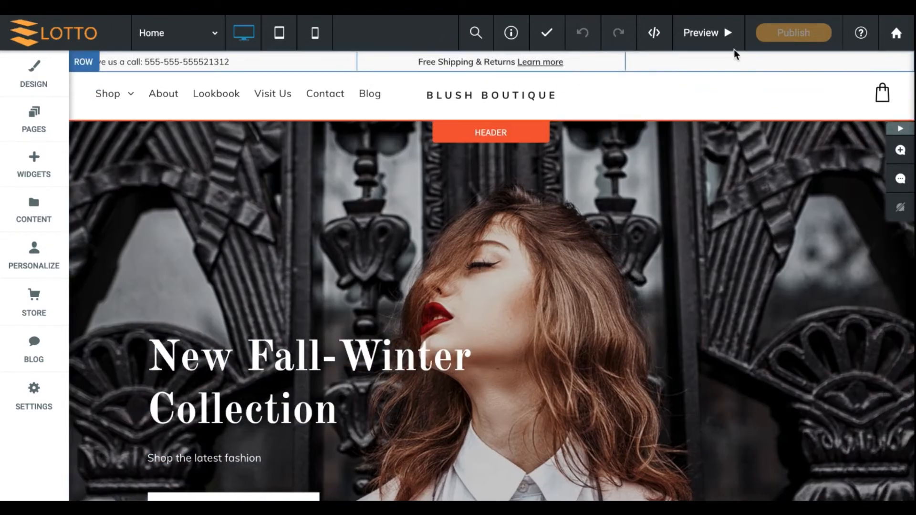
Step: Preview the home page in desktop view, look through its content, and return to the editor
{"action": "left_click", "coordinate": [907, 39]}
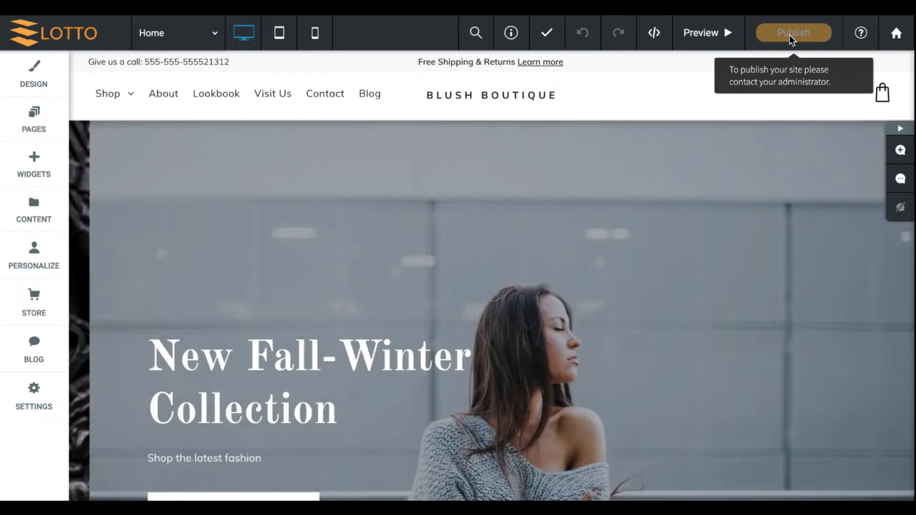
{"action": "left_click", "coordinate": [705, 33]}
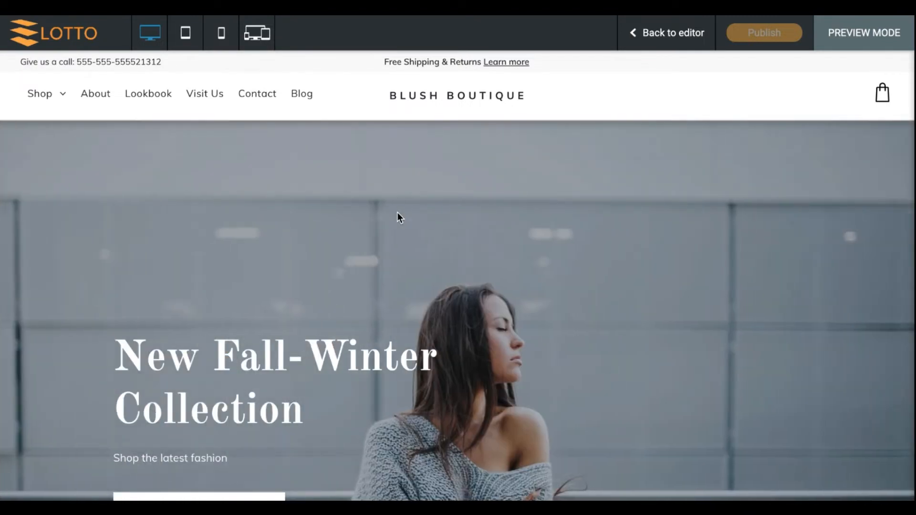
{"action": "scroll", "coordinate": [397, 212], "scroll_direction": "down", "scroll_amount": 5}
{"action": "scroll", "coordinate": [398, 217], "scroll_direction": "down", "scroll_amount": 7}
{"action": "scroll", "coordinate": [397, 217], "scroll_direction": "up", "scroll_amount": 12}
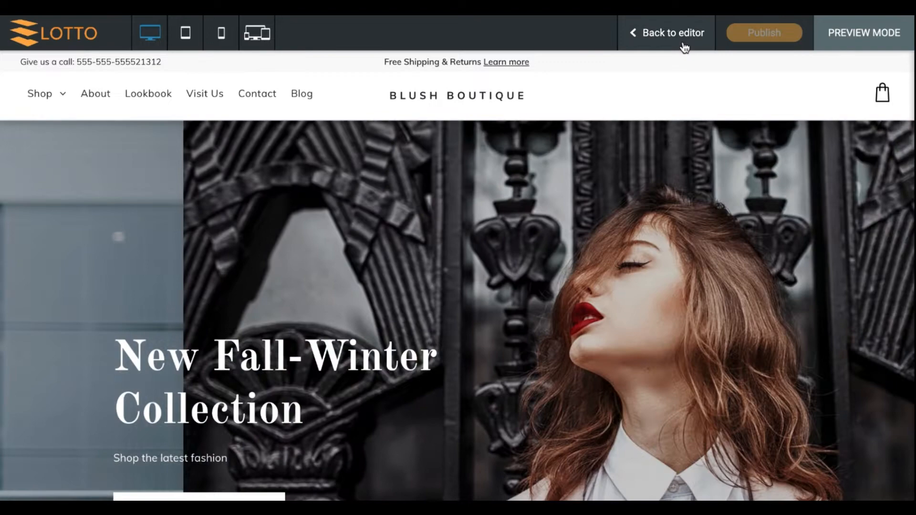
{"action": "left_click", "coordinate": [688, 46]}
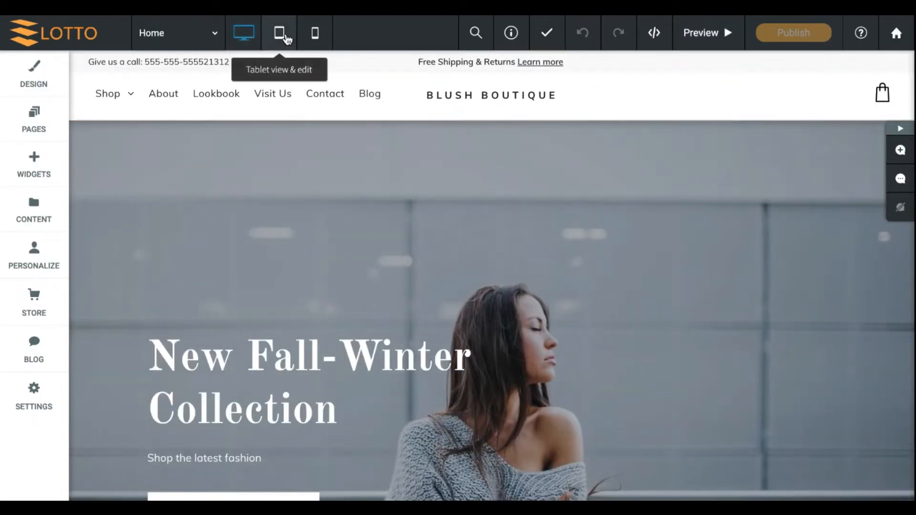
Step: View the home page in the tablet and mobile editing layouts, and examine the mobile version in preview mode
{"action": "left_click", "coordinate": [280, 33]}
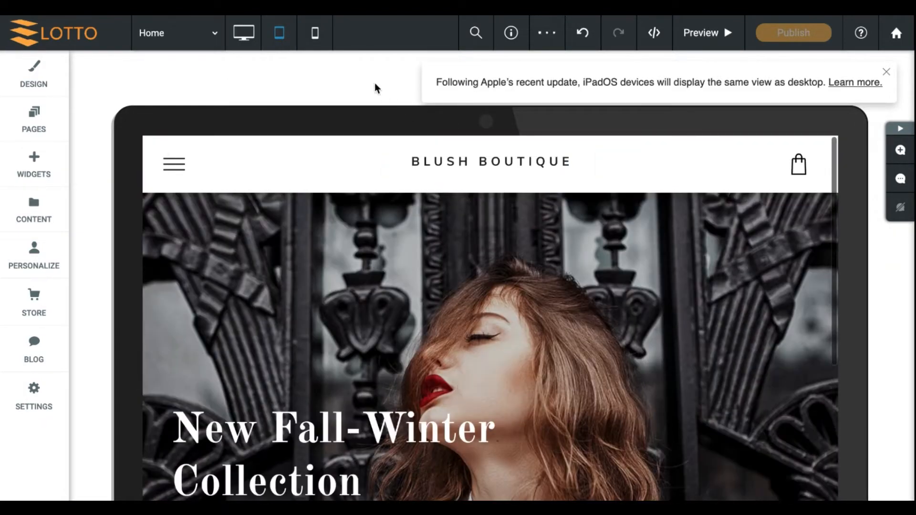
{"action": "left_click", "coordinate": [315, 32]}
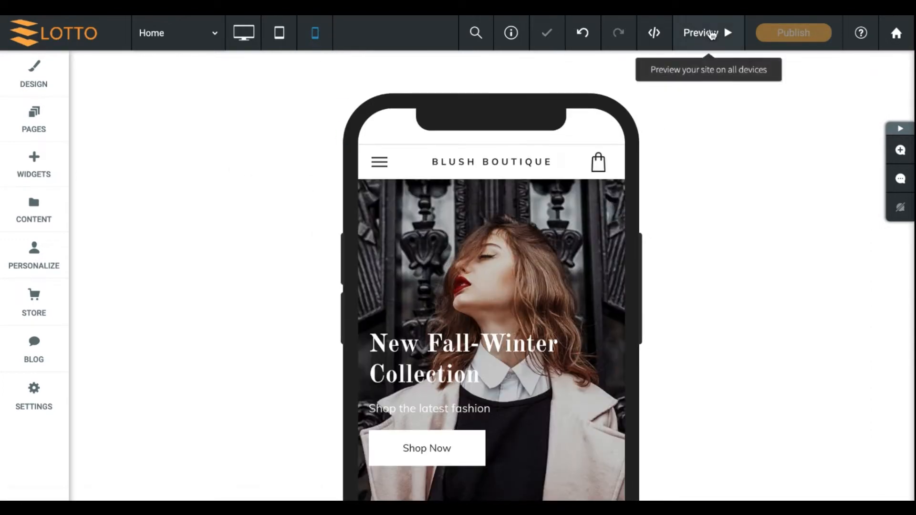
{"action": "left_click", "coordinate": [709, 33]}
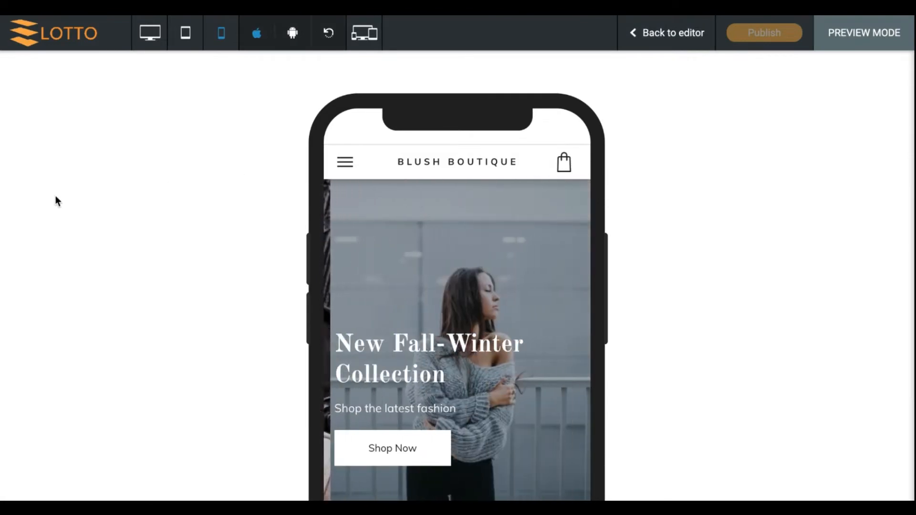
{"action": "scroll", "coordinate": [437, 216], "scroll_direction": "down", "scroll_amount": 5}
{"action": "scroll", "coordinate": [437, 215], "scroll_direction": "down", "scroll_amount": 10}
{"action": "scroll", "coordinate": [437, 216], "scroll_direction": "up", "scroll_amount": 15}
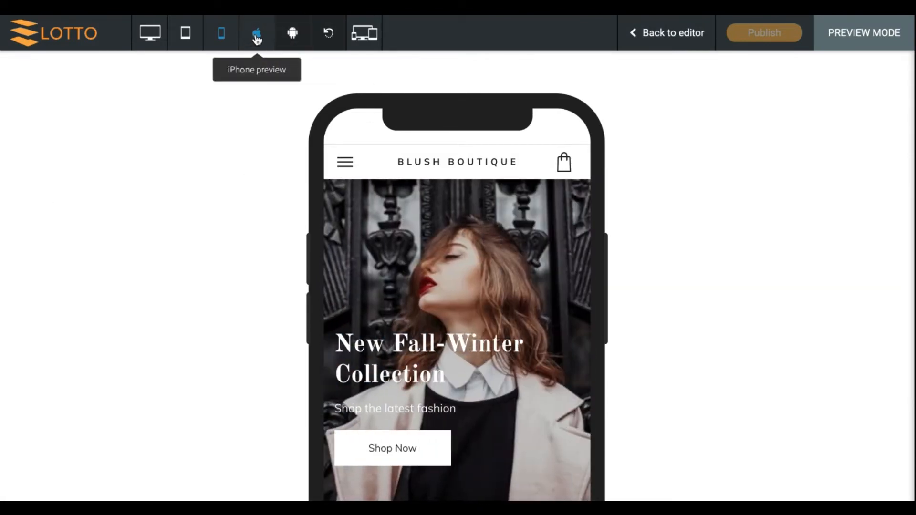
Step: Switch the mobile preview to Android, rotate it to landscape, and look through the page
{"action": "left_click", "coordinate": [286, 34]}
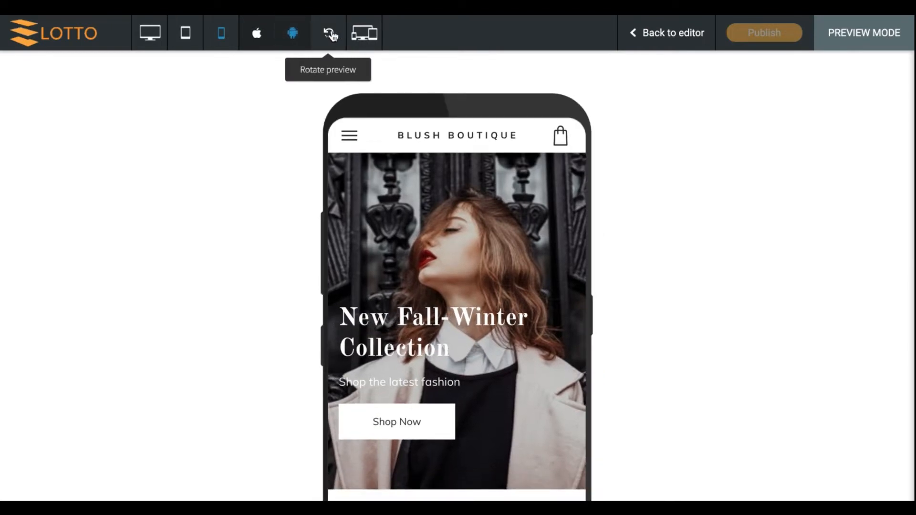
{"action": "left_click", "coordinate": [330, 34]}
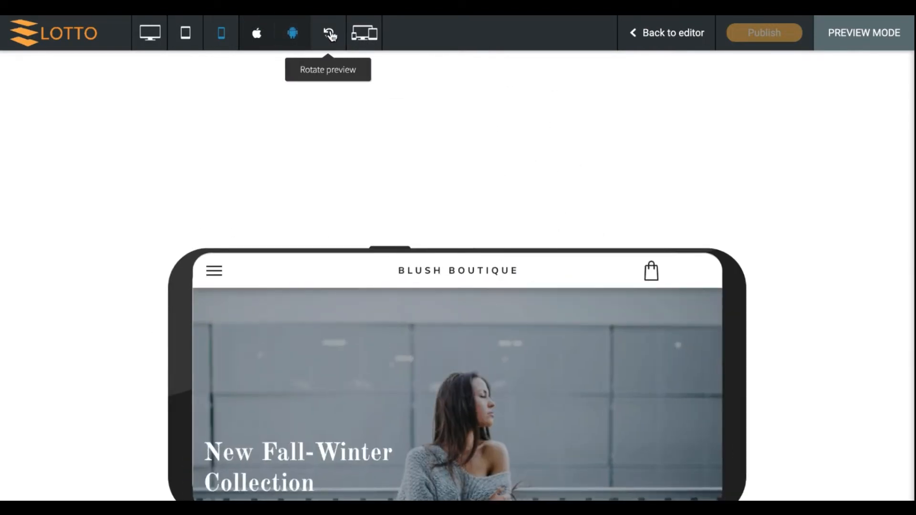
{"action": "scroll", "coordinate": [407, 442], "scroll_direction": "down", "scroll_amount": 5}
{"action": "scroll", "coordinate": [406, 442], "scroll_direction": "up", "scroll_amount": 5}
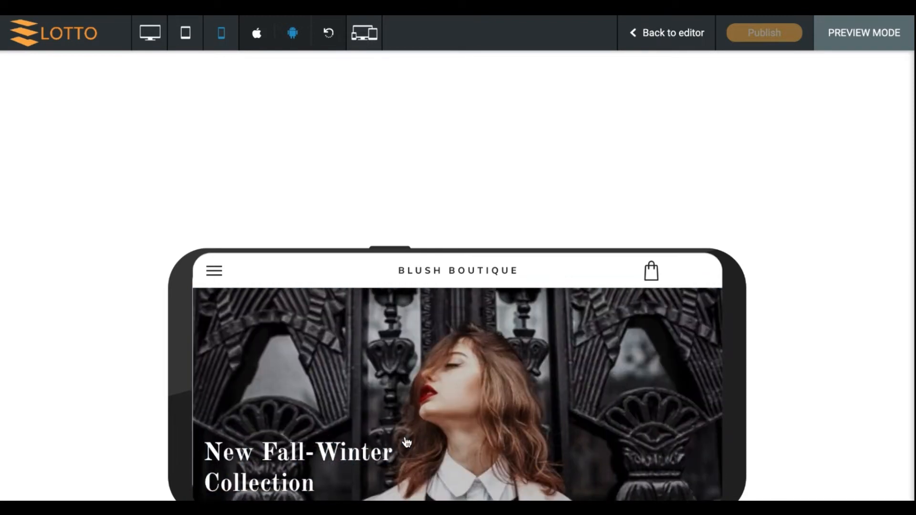
Step: Examine the home page in the combined all-device preview, and return to the editor in desktop view
{"action": "left_click", "coordinate": [364, 32]}
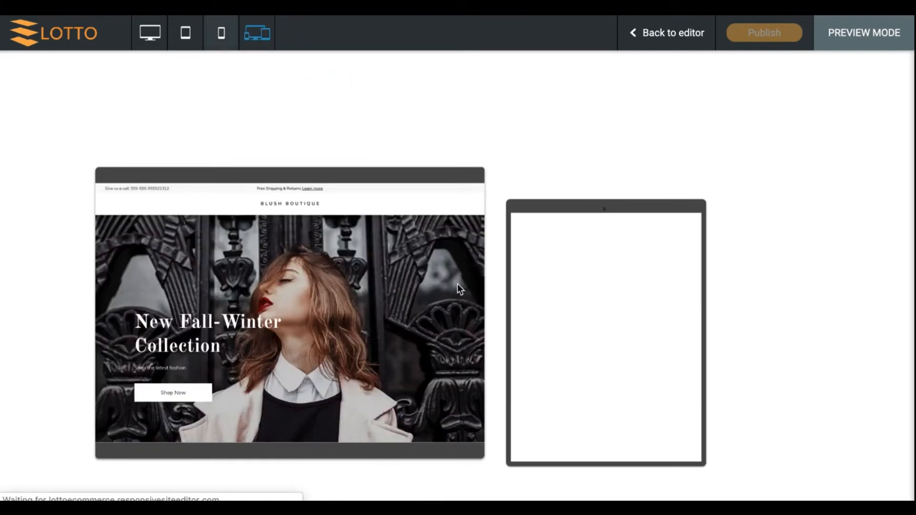
{"action": "scroll", "coordinate": [561, 310], "scroll_direction": "down", "scroll_amount": 5}
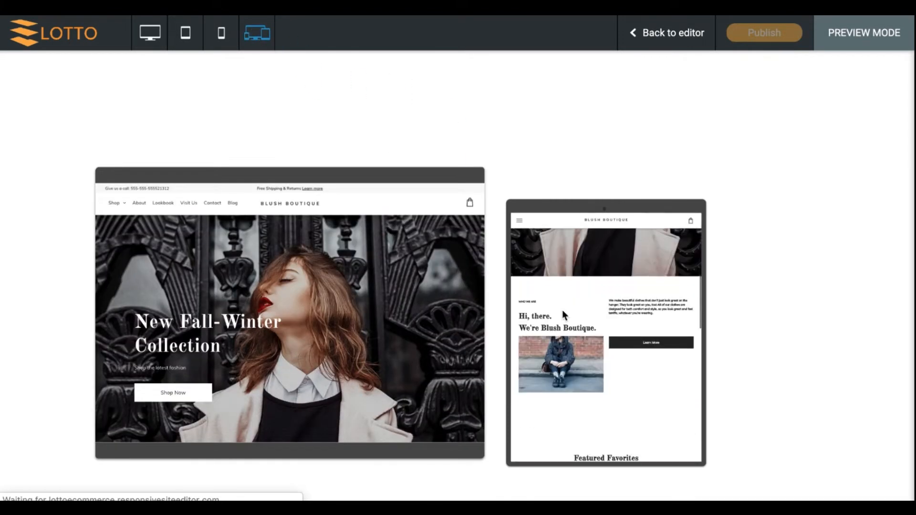
{"action": "scroll", "coordinate": [562, 310], "scroll_direction": "up", "scroll_amount": 4}
{"action": "scroll", "coordinate": [344, 381], "scroll_direction": "down", "scroll_amount": 5}
{"action": "scroll", "coordinate": [344, 381], "scroll_direction": "up", "scroll_amount": 5}
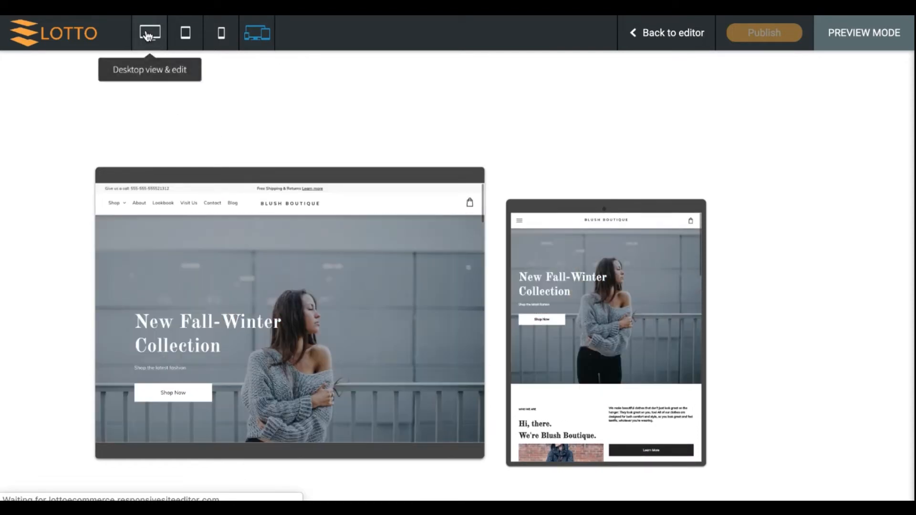
{"action": "left_click", "coordinate": [150, 34]}
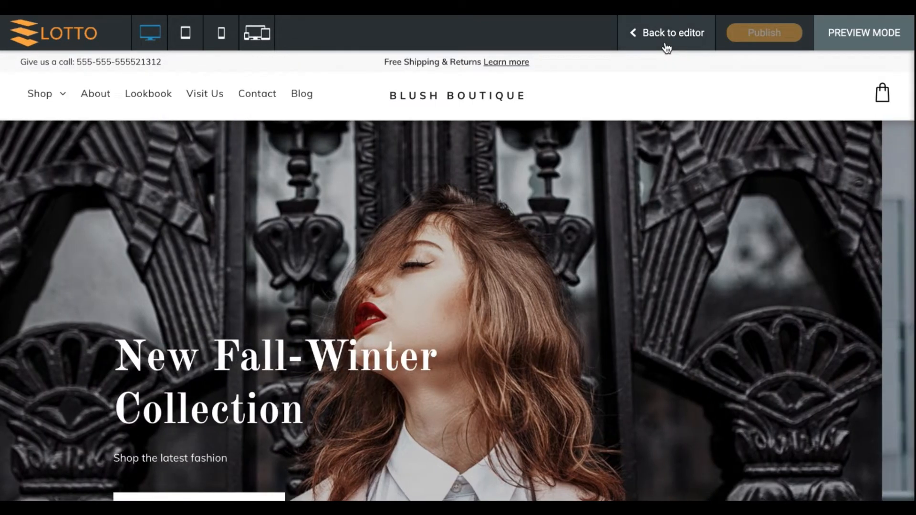
{"action": "left_click", "coordinate": [667, 47]}
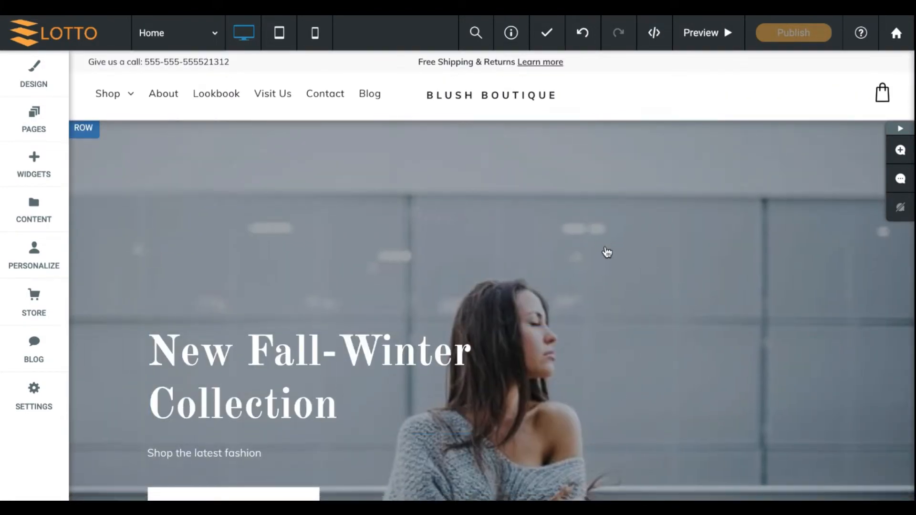
{"action": "scroll", "coordinate": [607, 253], "scroll_direction": "down", "scroll_amount": 5}
{"action": "scroll", "coordinate": [608, 253], "scroll_direction": "up", "scroll_amount": 5}
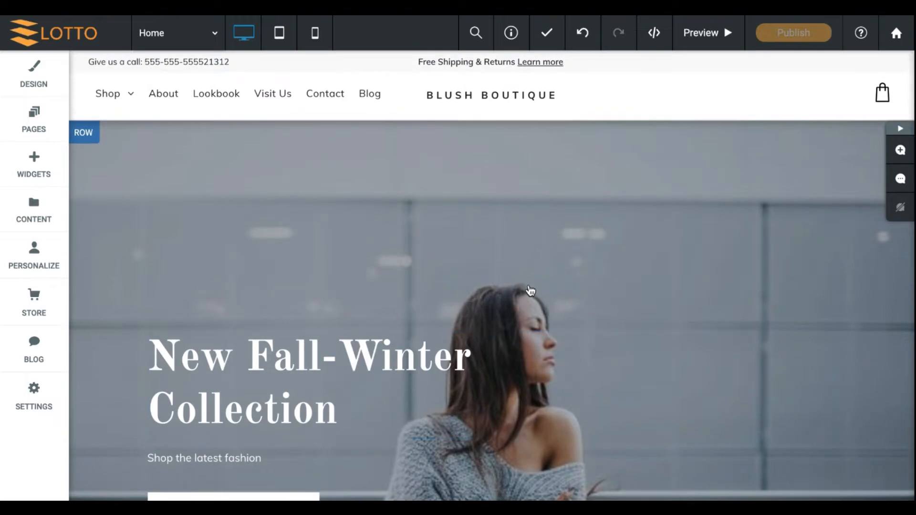
{"action": "scroll", "coordinate": [530, 290], "scroll_direction": "down", "scroll_amount": 5}
{"action": "scroll", "coordinate": [516, 256], "scroll_direction": "up", "scroll_amount": 5}
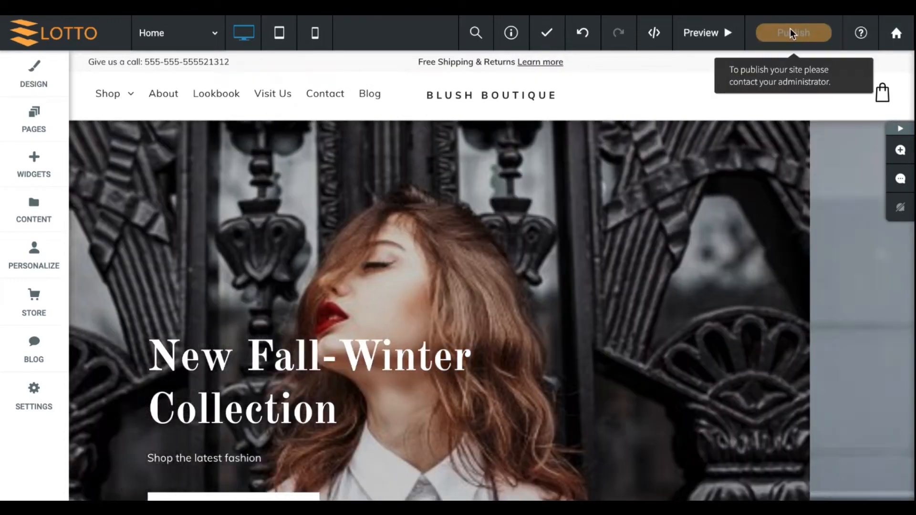
{"action": "double_click", "coordinate": [789, 29]}
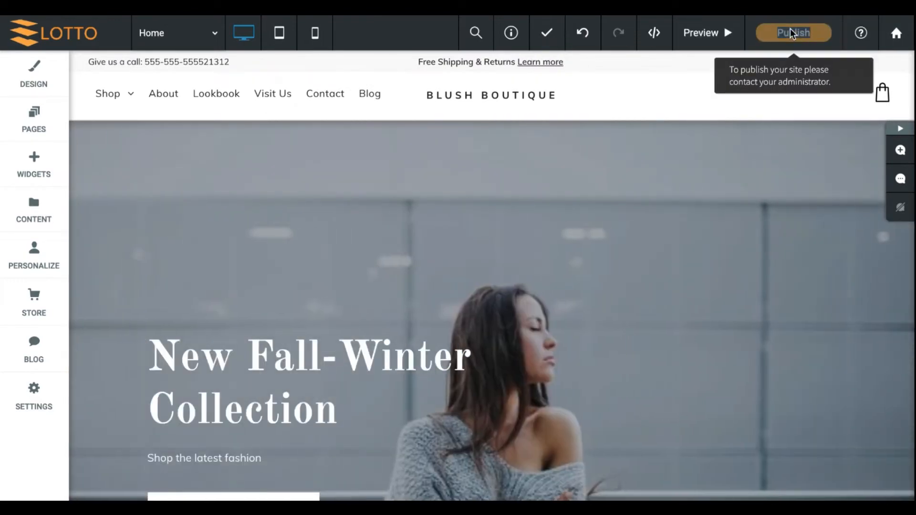
{"action": "left_click", "coordinate": [771, 40]}
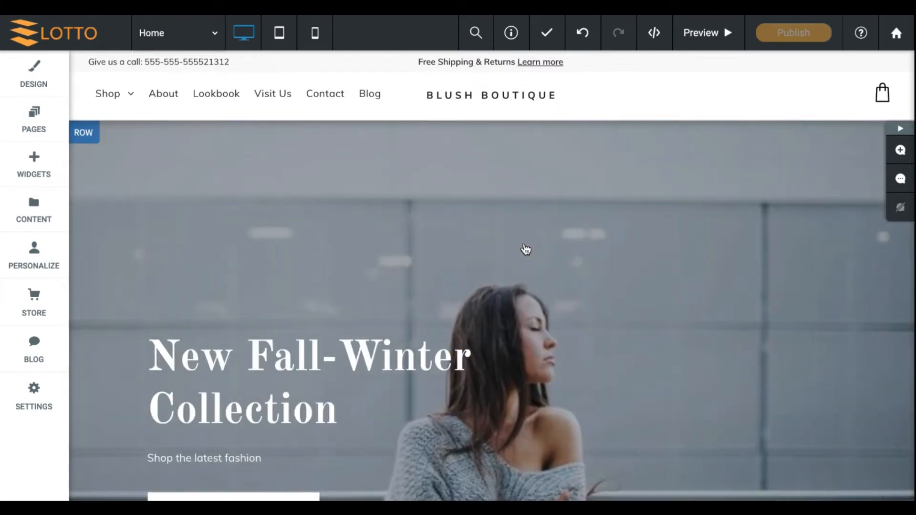
Step: Delete both background images from the hero row's background gallery
{"action": "left_click", "coordinate": [525, 245]}
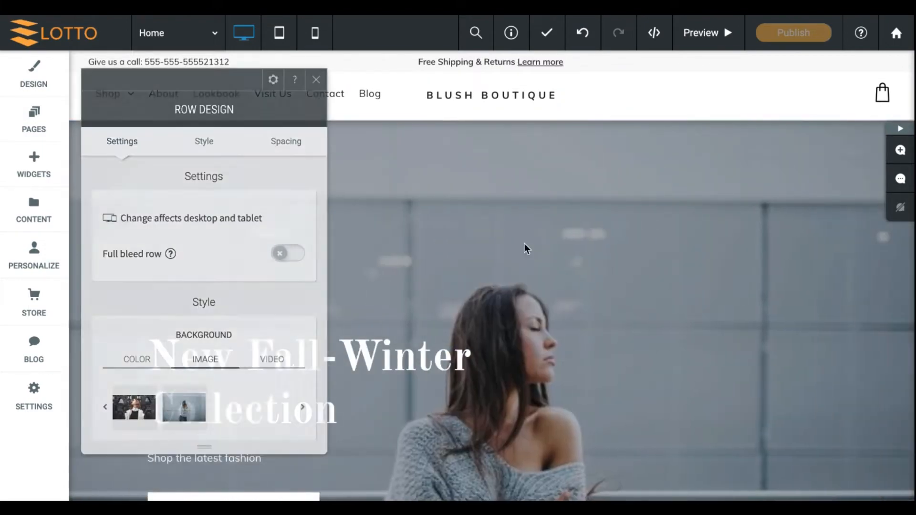
{"action": "scroll", "coordinate": [239, 313], "scroll_direction": "down", "scroll_amount": 4}
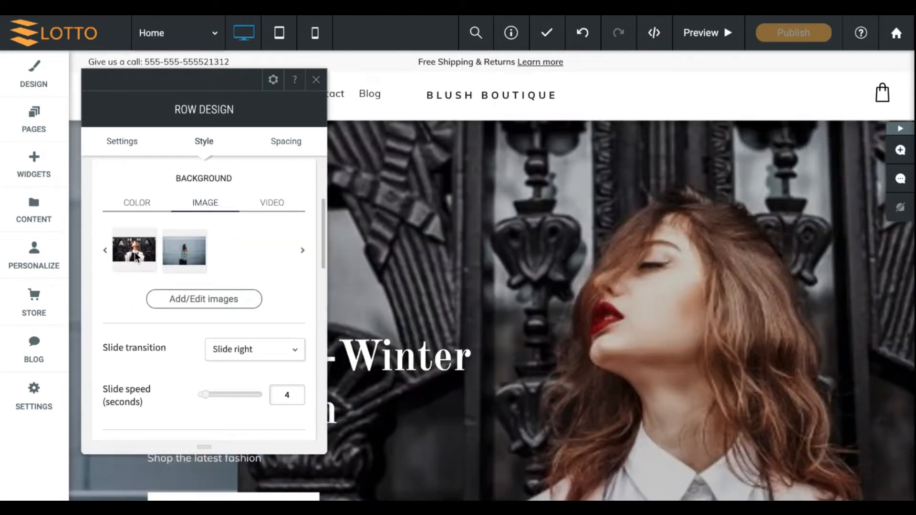
{"action": "left_click", "coordinate": [135, 253]}
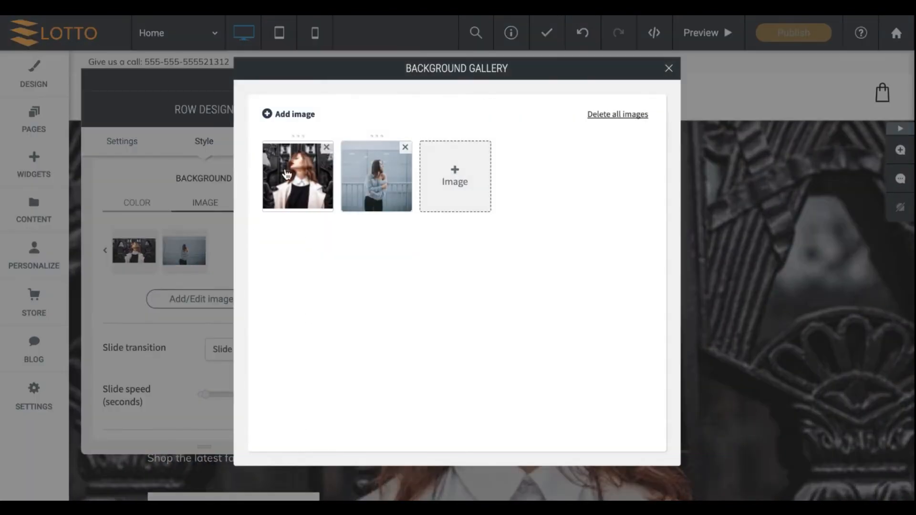
{"action": "left_click", "coordinate": [328, 148]}
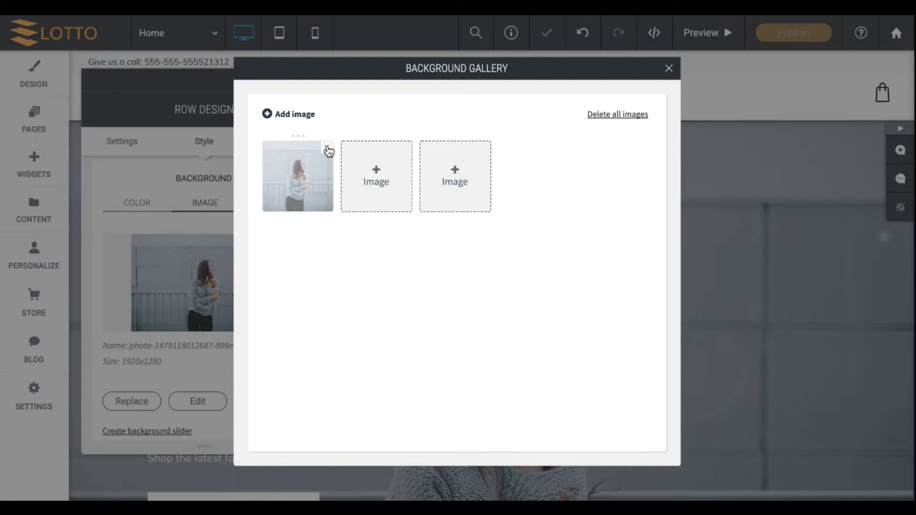
{"action": "left_click", "coordinate": [328, 149]}
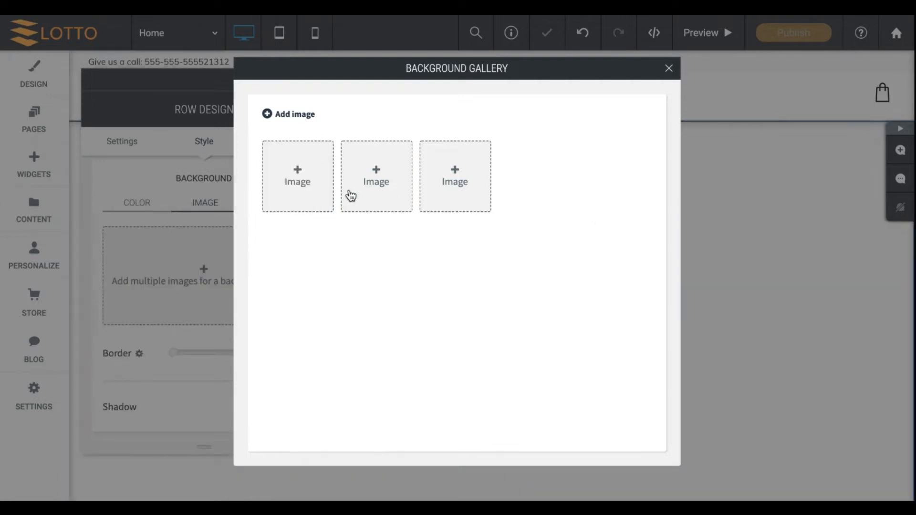
Step: Add the site image fashionshoot_woman_background.jpg to the hero row's empty background gallery
{"action": "left_click", "coordinate": [297, 190]}
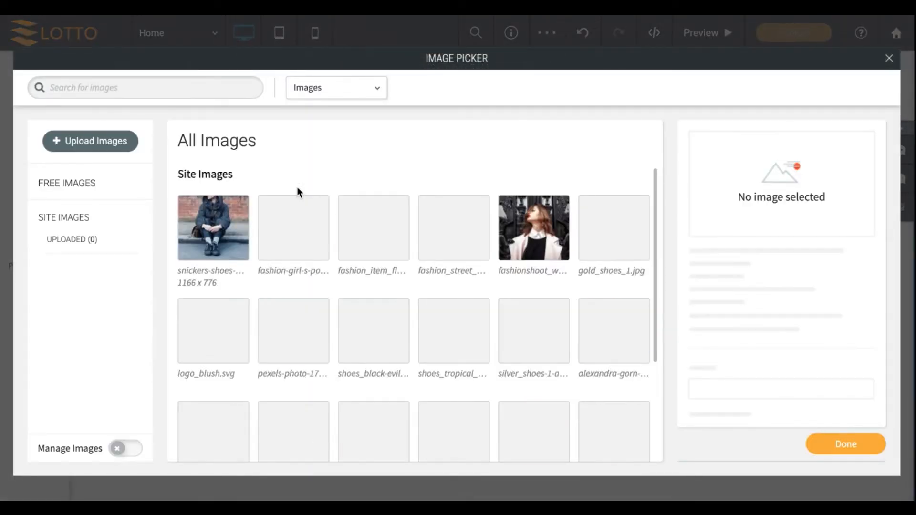
{"action": "scroll", "coordinate": [435, 338], "scroll_direction": "down", "scroll_amount": 3}
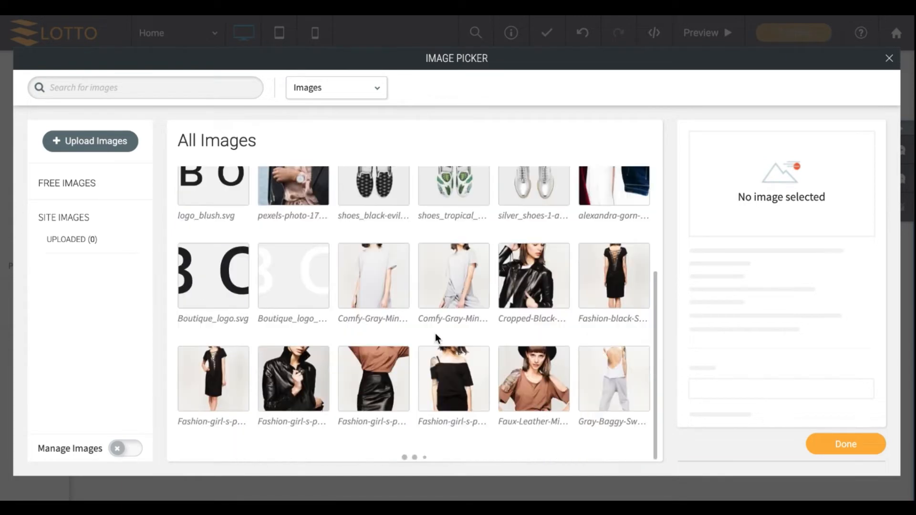
{"action": "scroll", "coordinate": [435, 337], "scroll_direction": "up", "scroll_amount": 3}
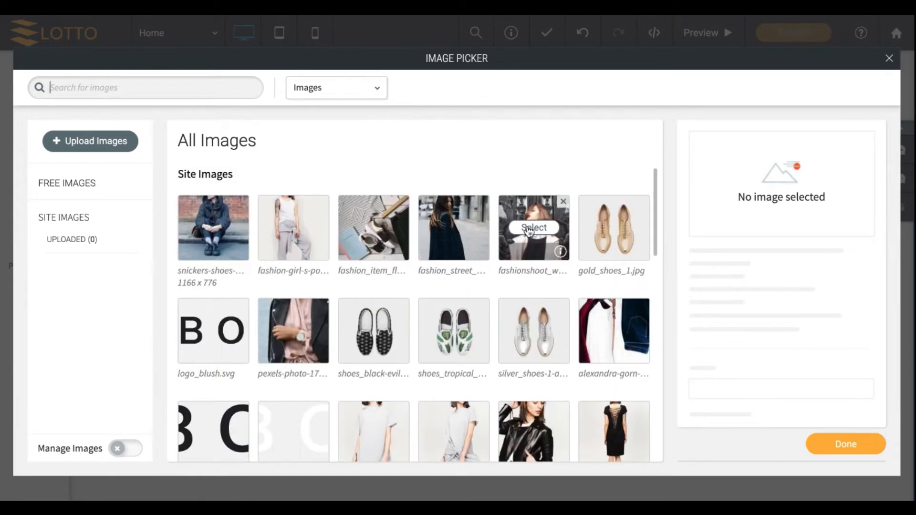
{"action": "left_click", "coordinate": [105, 83]}
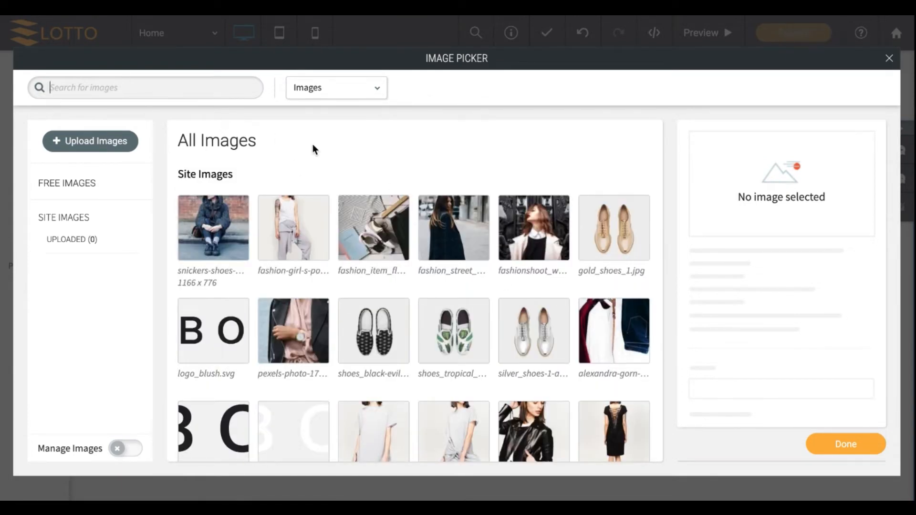
{"action": "left_click", "coordinate": [532, 228]}
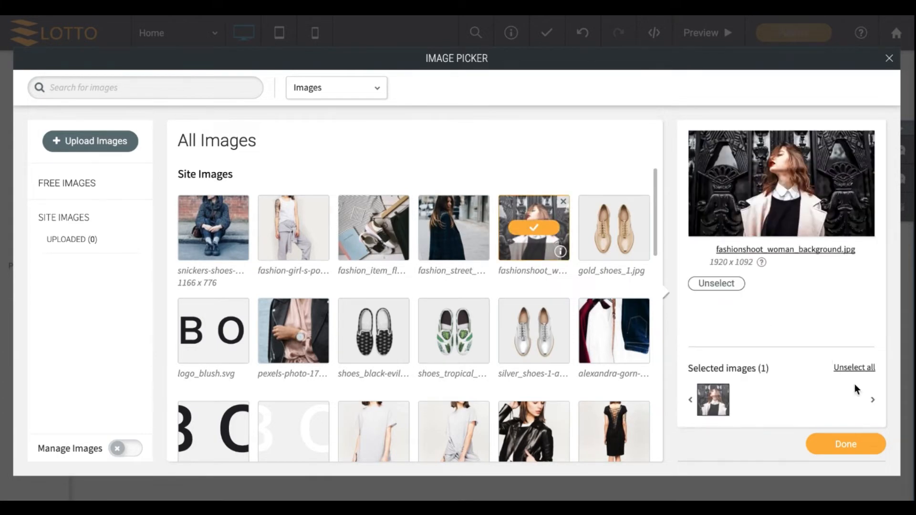
{"action": "left_click", "coordinate": [846, 444]}
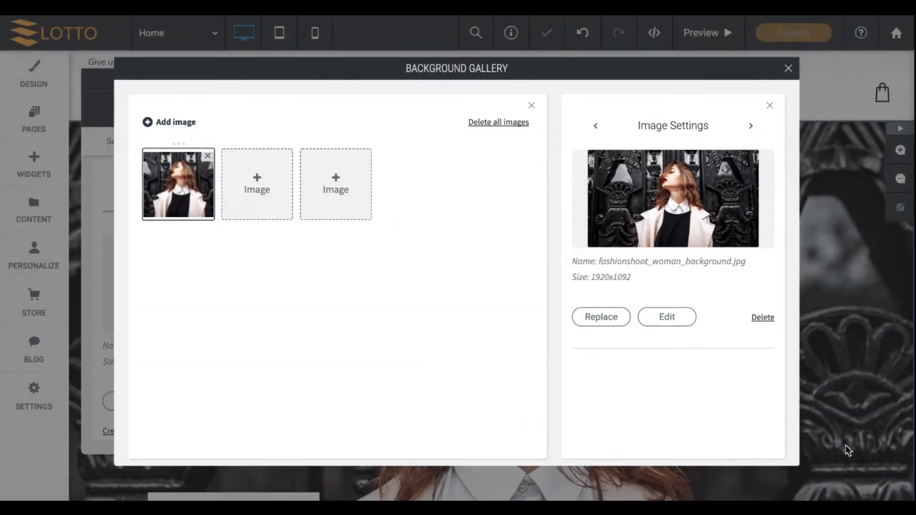
Step: Start adding a second image to the background gallery and search the image picker for "fashion"
{"action": "left_click", "coordinate": [277, 185]}
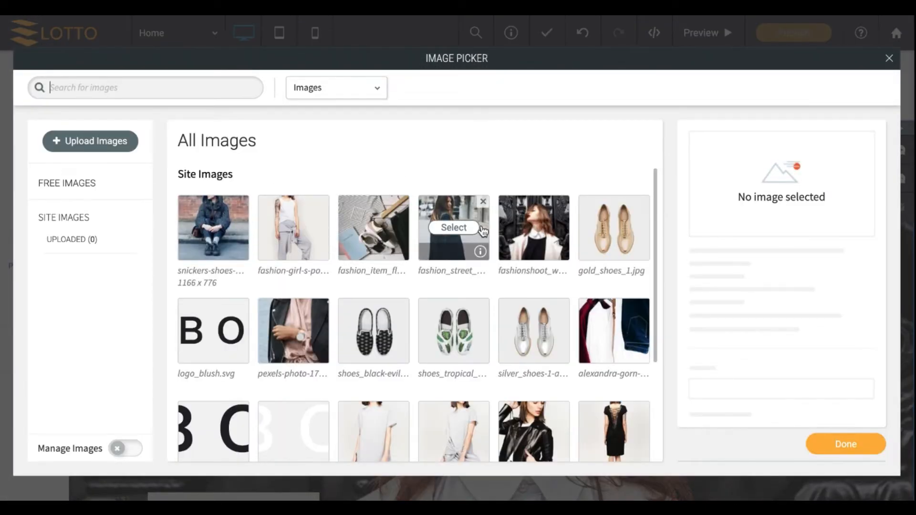
{"action": "scroll", "coordinate": [590, 285], "scroll_direction": "down", "scroll_amount": 2}
{"action": "scroll", "coordinate": [589, 285], "scroll_direction": "down", "scroll_amount": 2}
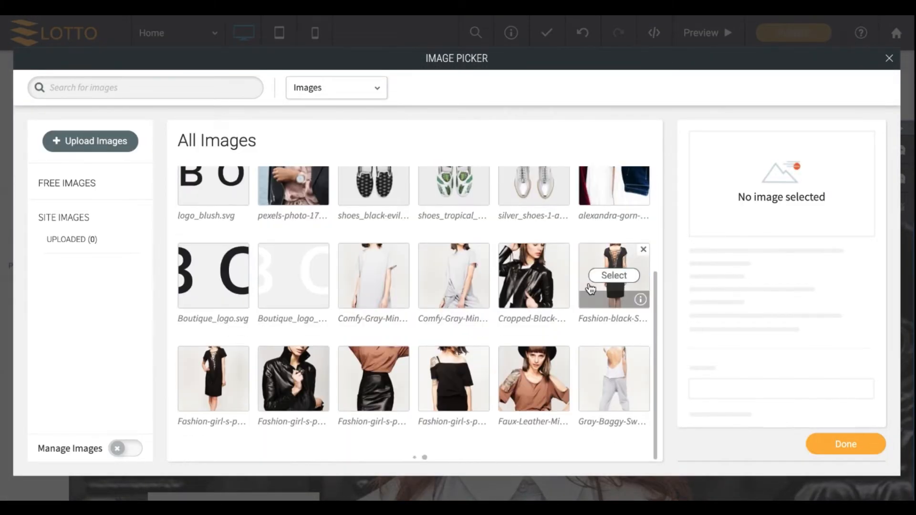
{"action": "scroll", "coordinate": [614, 277], "scroll_direction": "up", "scroll_amount": 4}
{"action": "left_click", "coordinate": [197, 91]}
{"action": "type", "text": "fa"}
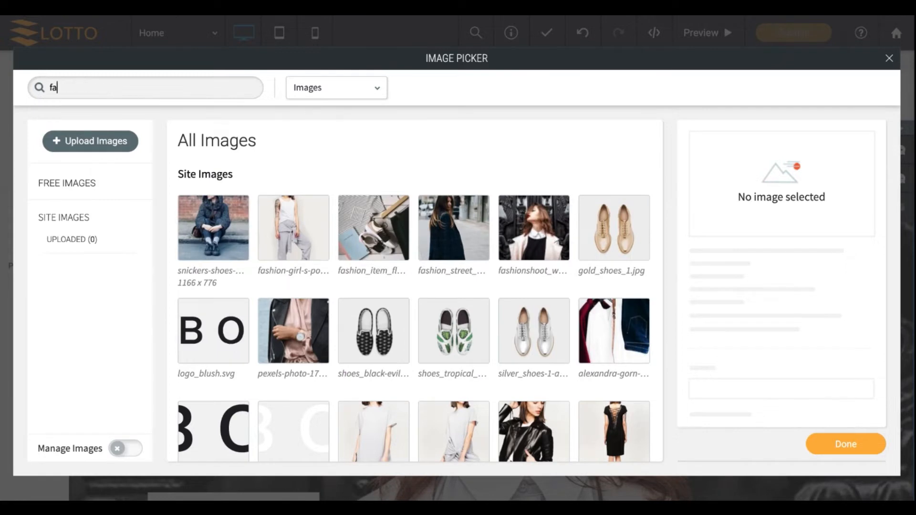
{"action": "type", "text": "shion"}
{"action": "key", "text": "Return"}
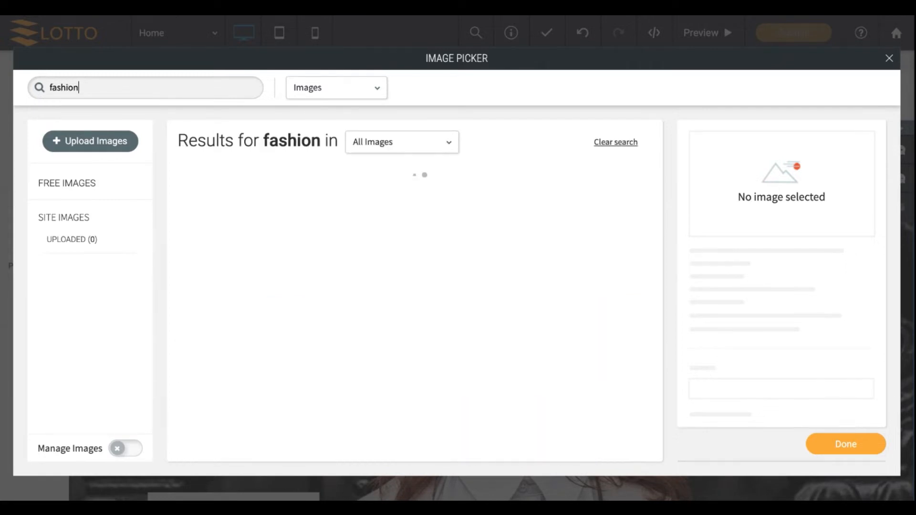
{"action": "scroll", "coordinate": [362, 242], "scroll_direction": "down", "scroll_amount": 10}
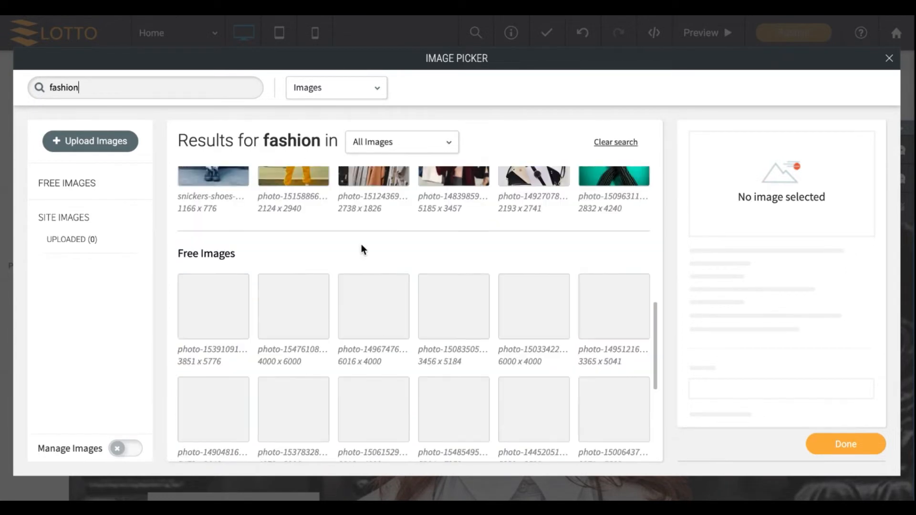
{"action": "scroll", "coordinate": [388, 360], "scroll_direction": "down", "scroll_amount": 5}
{"action": "scroll", "coordinate": [389, 360], "scroll_direction": "down", "scroll_amount": 6}
{"action": "scroll", "coordinate": [388, 359], "scroll_direction": "up", "scroll_amount": 6}
{"action": "scroll", "coordinate": [388, 360], "scroll_direction": "up", "scroll_amount": 1}
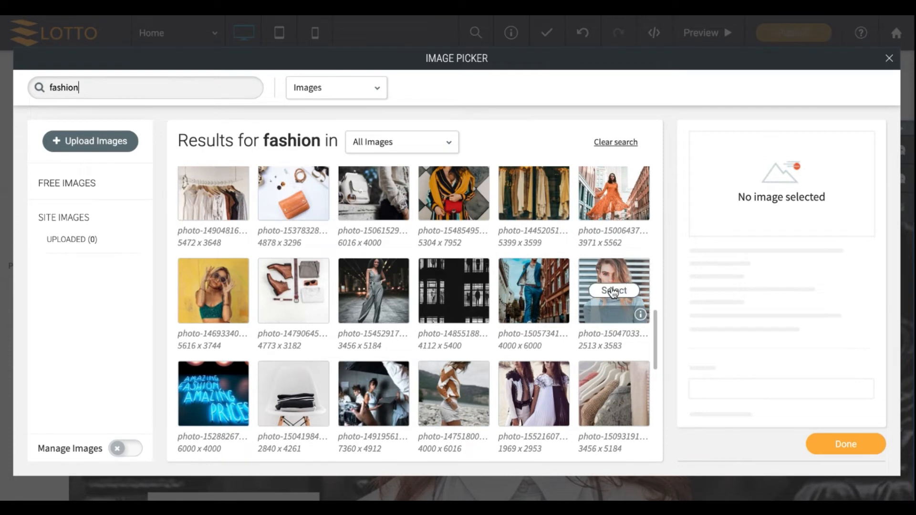
{"action": "left_click", "coordinate": [610, 190]}
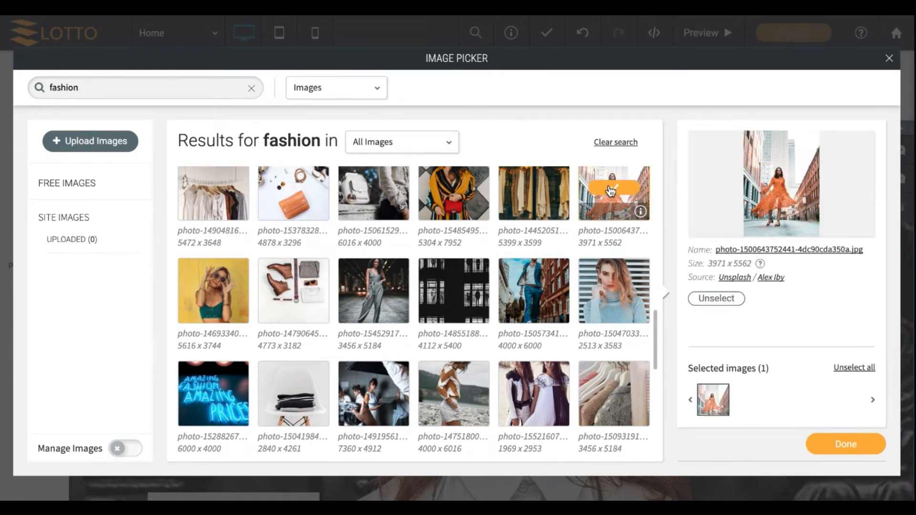
{"action": "left_click", "coordinate": [838, 441]}
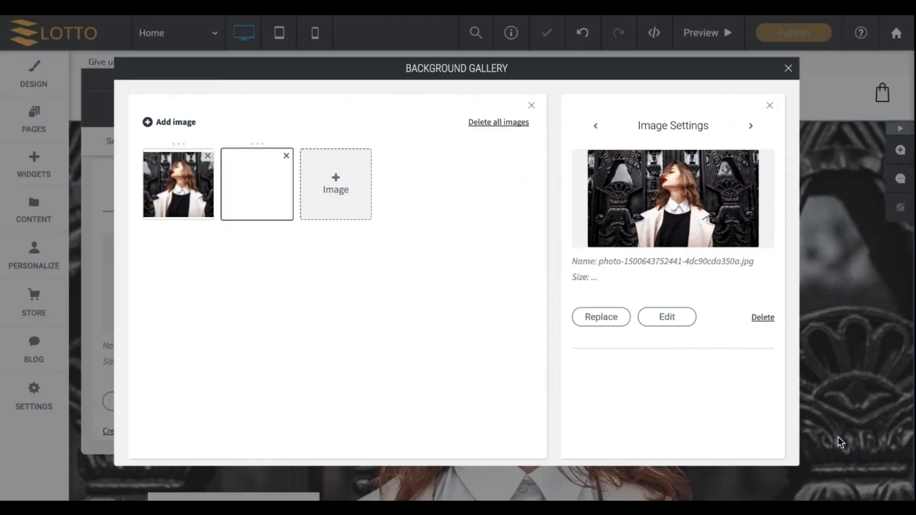
{"action": "left_click", "coordinate": [788, 70]}
{"action": "left_click", "coordinate": [316, 80]}
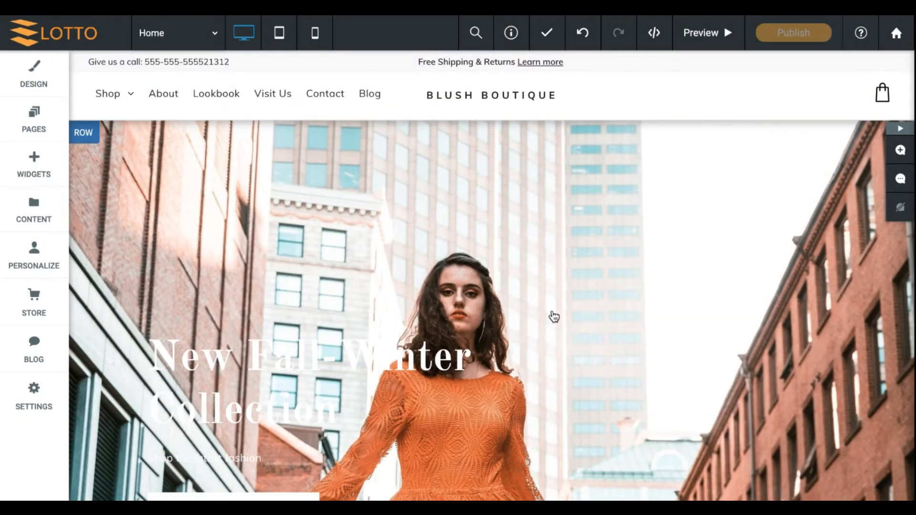
Step: Check the hero row's rebuilt background slider on the home page
{"action": "scroll", "coordinate": [552, 317], "scroll_direction": "down", "scroll_amount": 5}
{"action": "scroll", "coordinate": [554, 316], "scroll_direction": "up", "scroll_amount": 3}
{"action": "scroll", "coordinate": [552, 317], "scroll_direction": "down", "scroll_amount": 3}
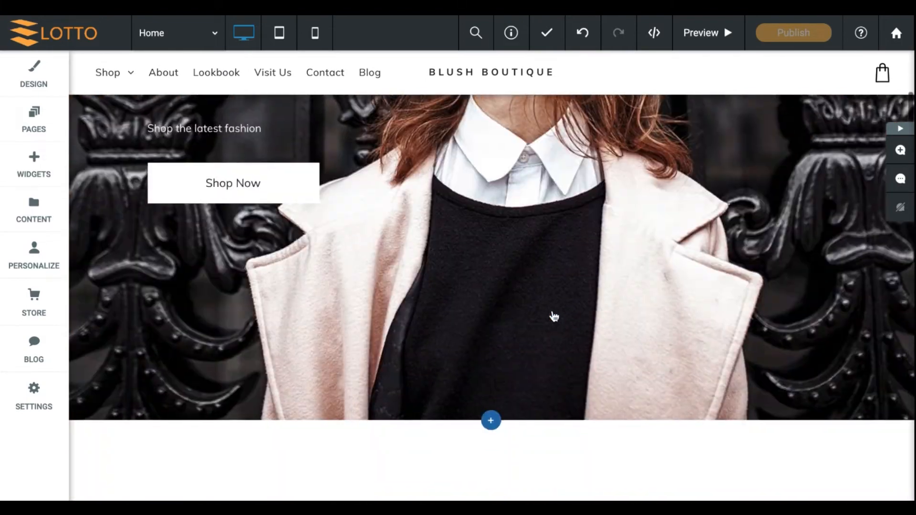
{"action": "scroll", "coordinate": [650, 392], "scroll_direction": "up", "scroll_amount": 5}
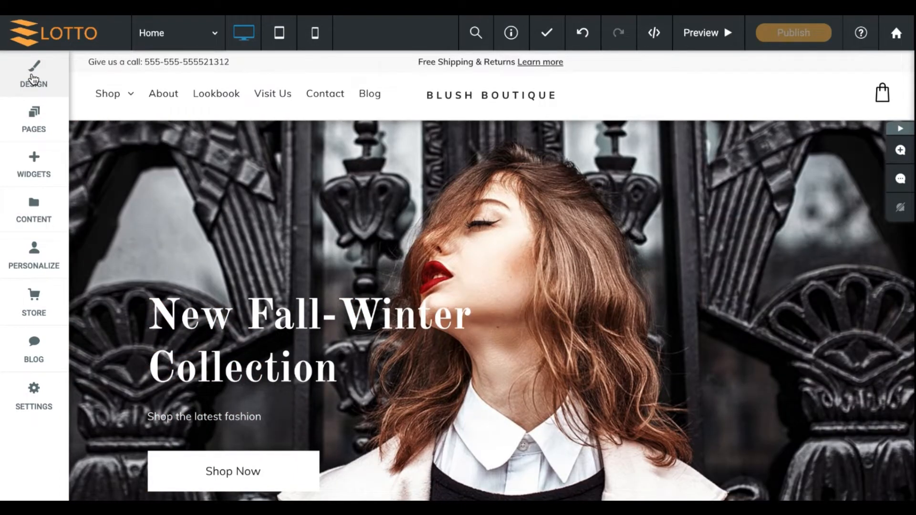
Step: View the site's global design options
{"action": "left_click", "coordinate": [33, 76]}
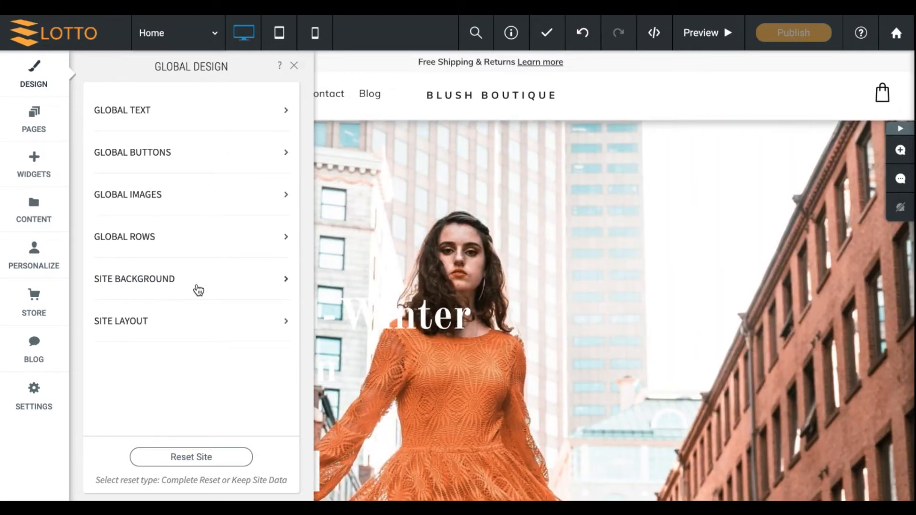
{"action": "left_click", "coordinate": [428, 207]}
{"action": "left_click", "coordinate": [318, 85]}
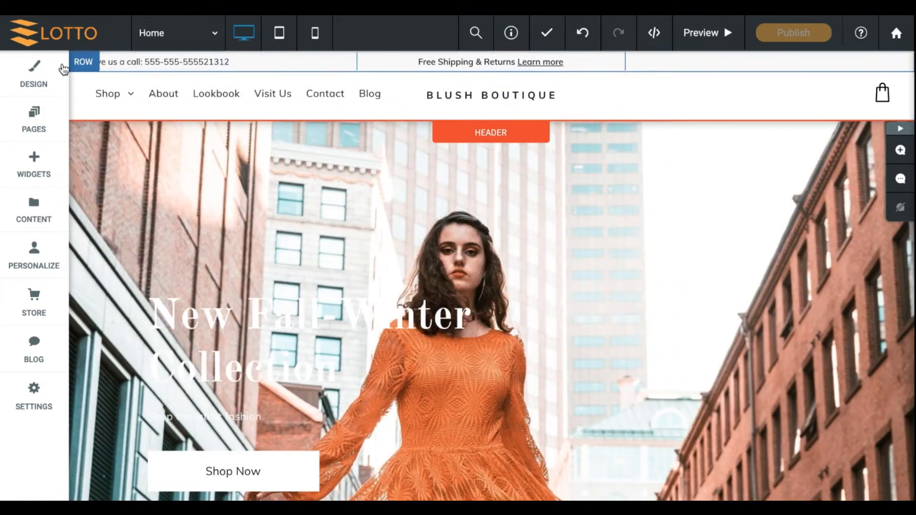
{"action": "left_click", "coordinate": [37, 70]}
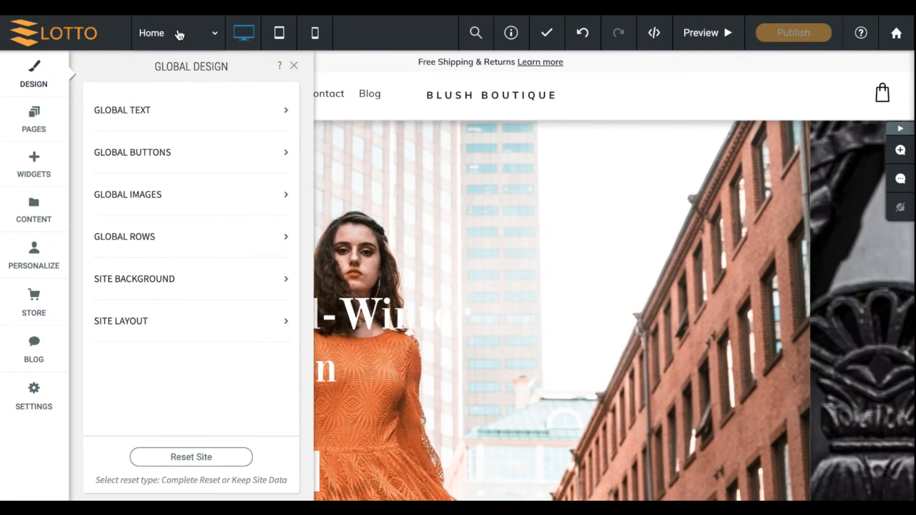
Step: View the list of site pages and switch the editor to the Shop page
{"action": "left_click", "coordinate": [178, 32]}
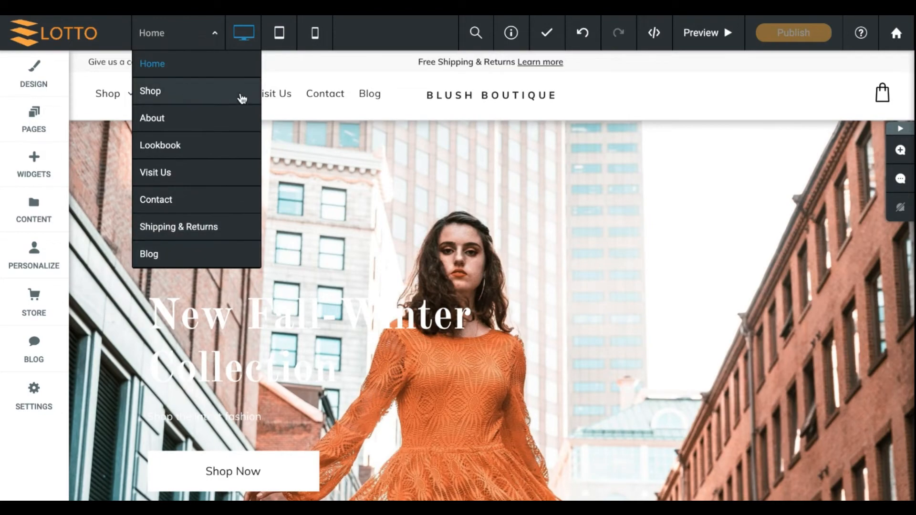
{"action": "left_click", "coordinate": [334, 180]}
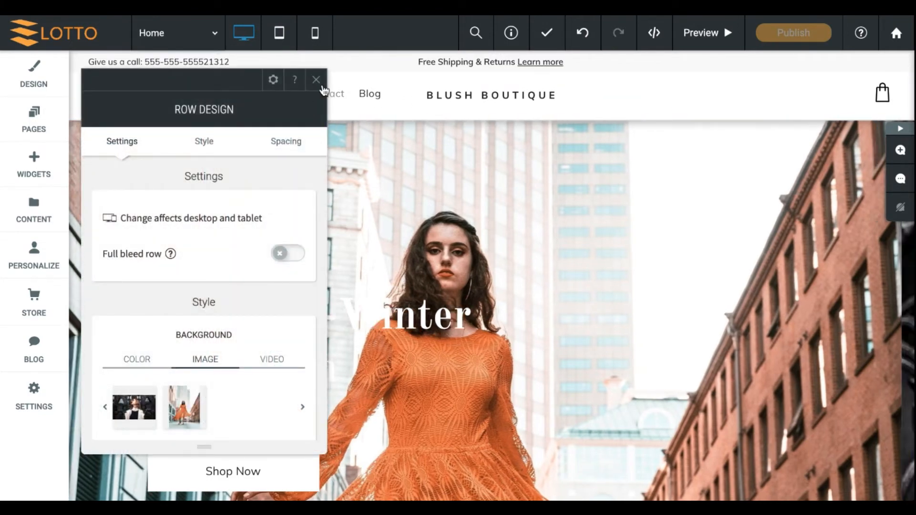
{"action": "left_click", "coordinate": [316, 80]}
{"action": "left_click", "coordinate": [190, 33]}
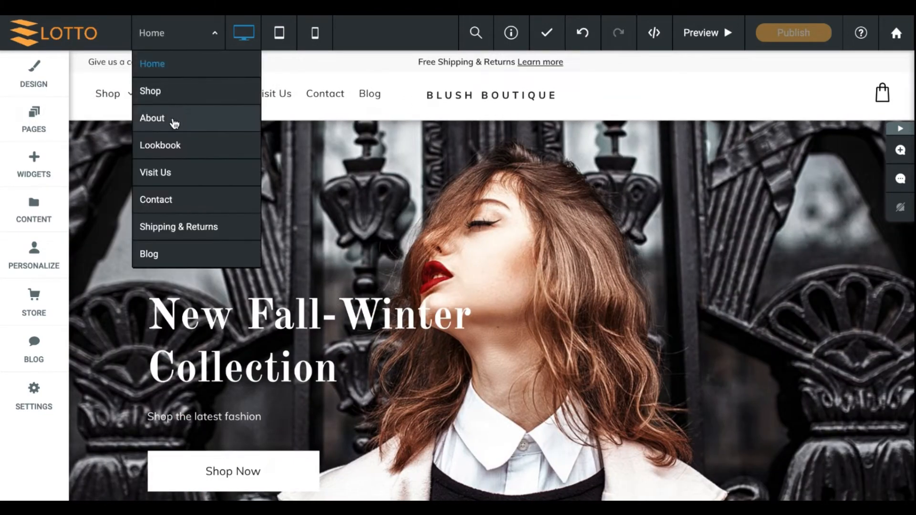
{"action": "left_click", "coordinate": [170, 92]}
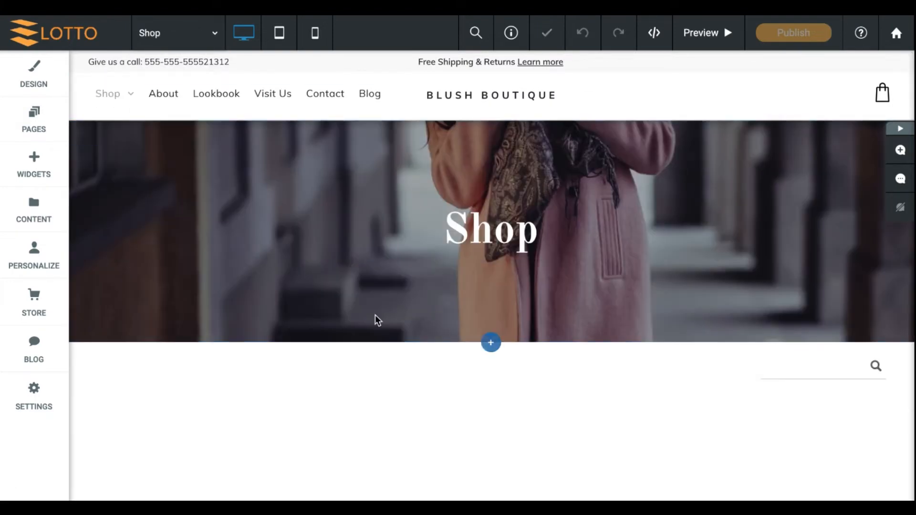
Step: Examine the Shop page and its store design options, and return to the Home page
{"action": "scroll", "coordinate": [375, 317], "scroll_direction": "down", "scroll_amount": 4}
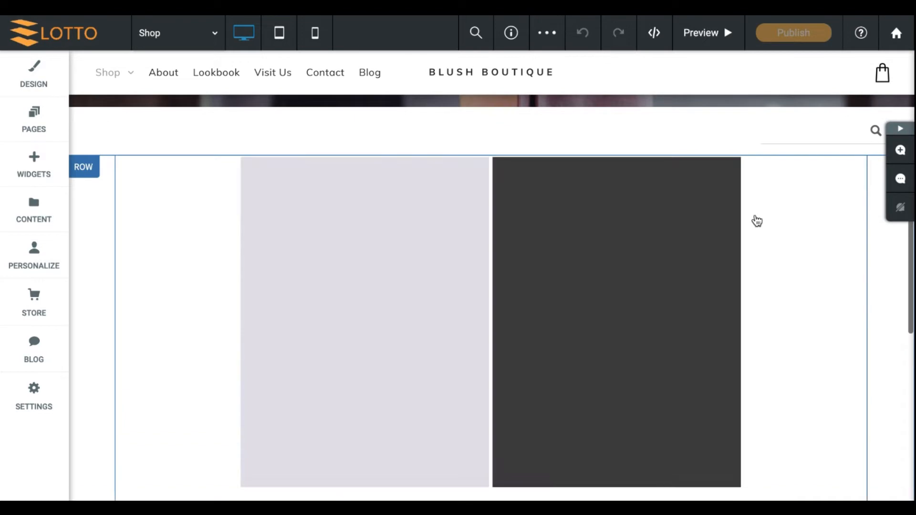
{"action": "scroll", "coordinate": [599, 343], "scroll_direction": "down", "scroll_amount": 5}
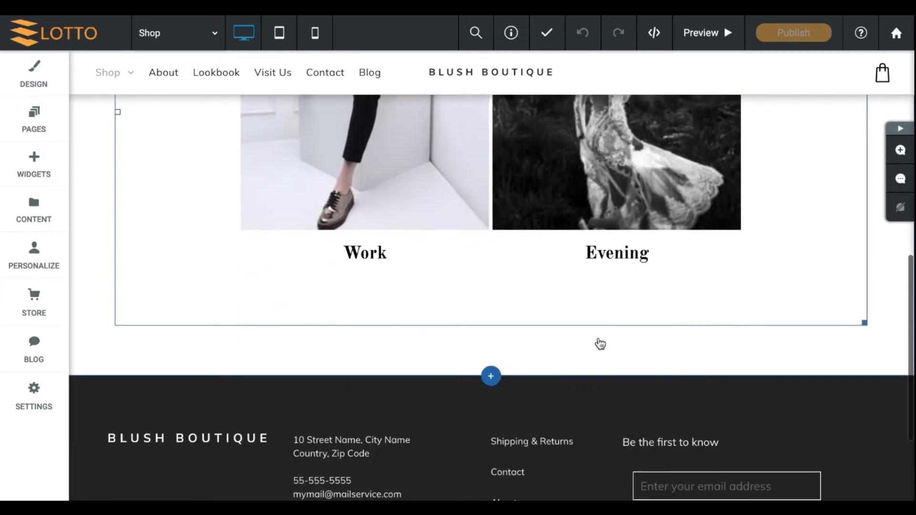
{"action": "scroll", "coordinate": [479, 227], "scroll_direction": "up", "scroll_amount": 4}
{"action": "left_click", "coordinate": [401, 243]}
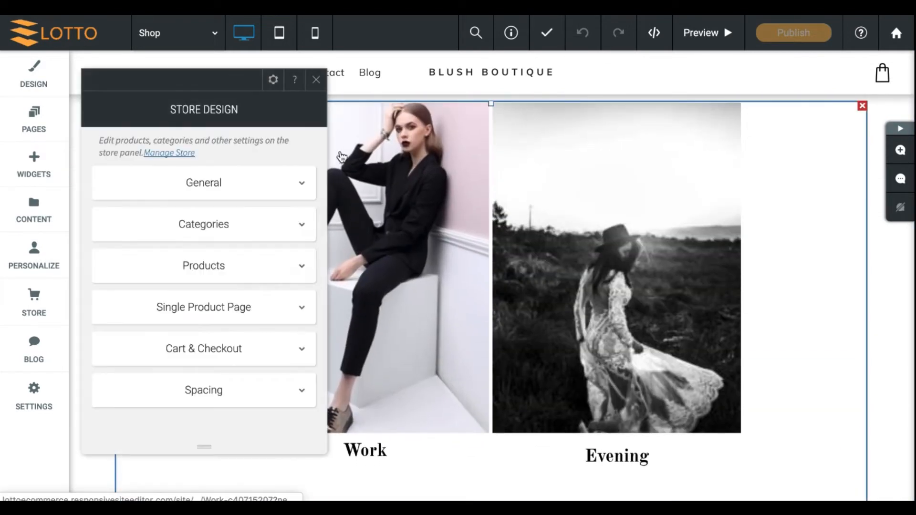
{"action": "left_click", "coordinate": [316, 80]}
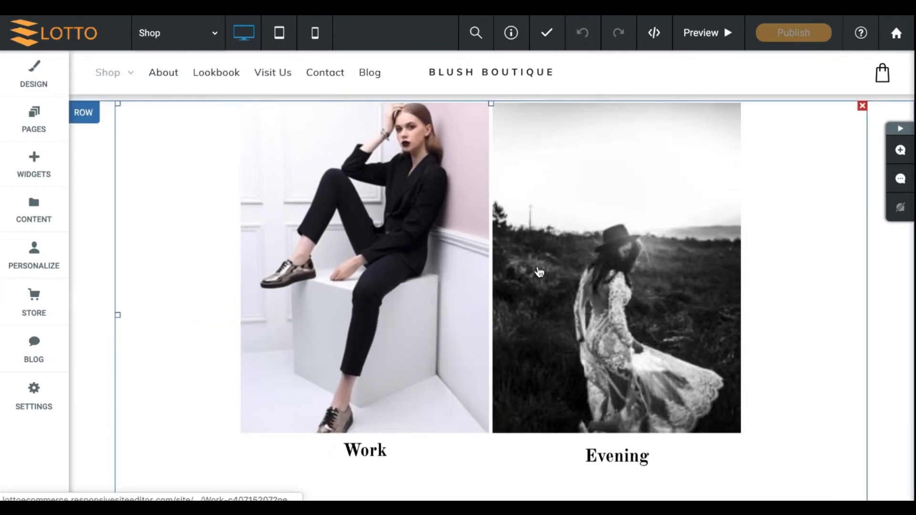
{"action": "scroll", "coordinate": [611, 270], "scroll_direction": "up", "scroll_amount": 5}
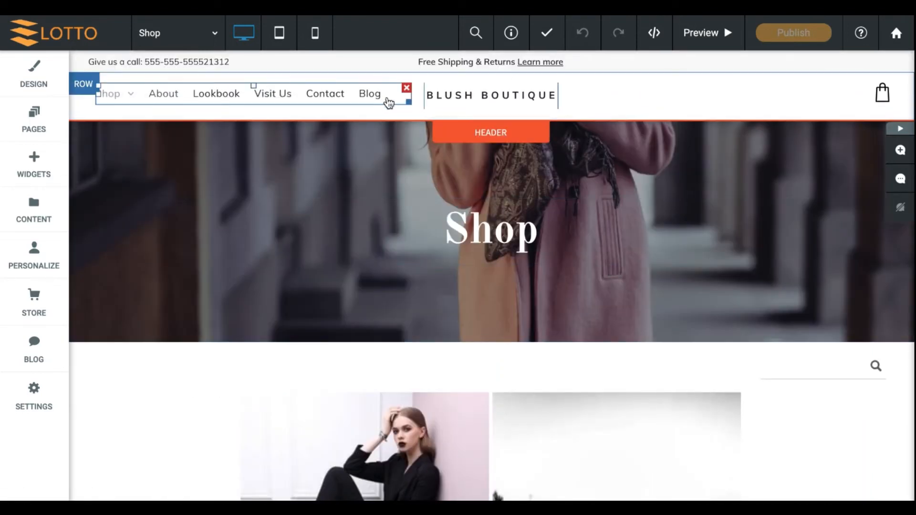
{"action": "left_click", "coordinate": [171, 32]}
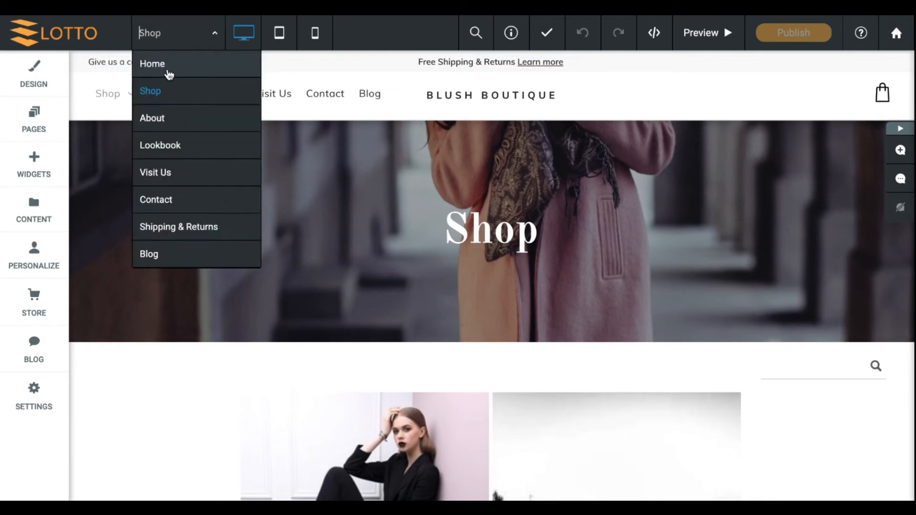
{"action": "left_click", "coordinate": [168, 67]}
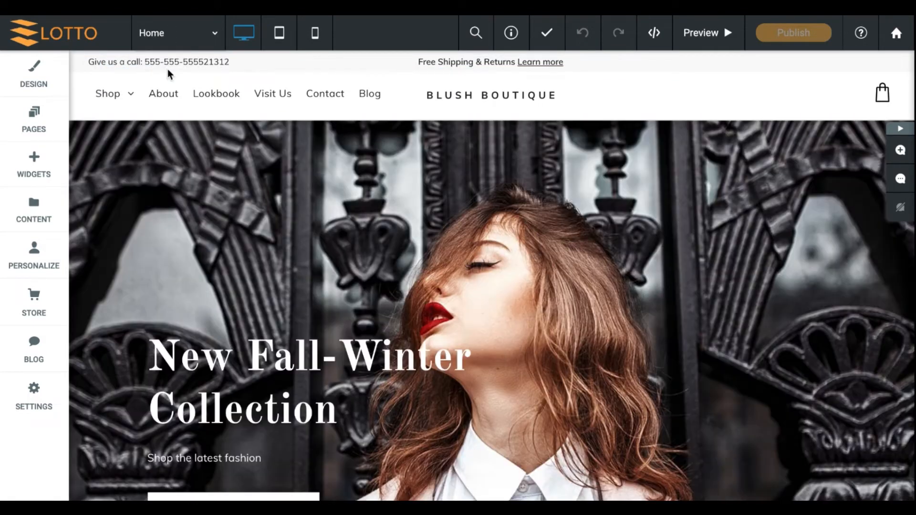
Step: Examine the site's page list with the Home page's options, and view the popups section
{"action": "left_click", "coordinate": [33, 74]}
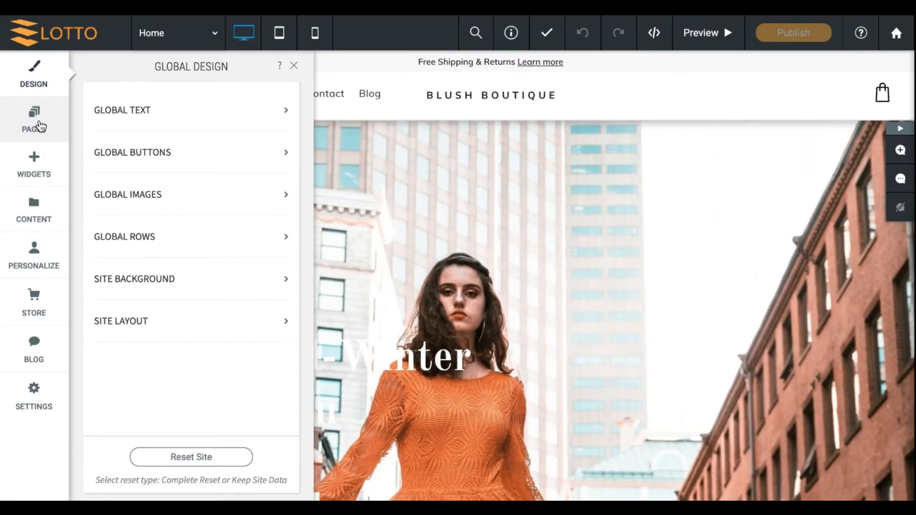
{"action": "left_click", "coordinate": [38, 125]}
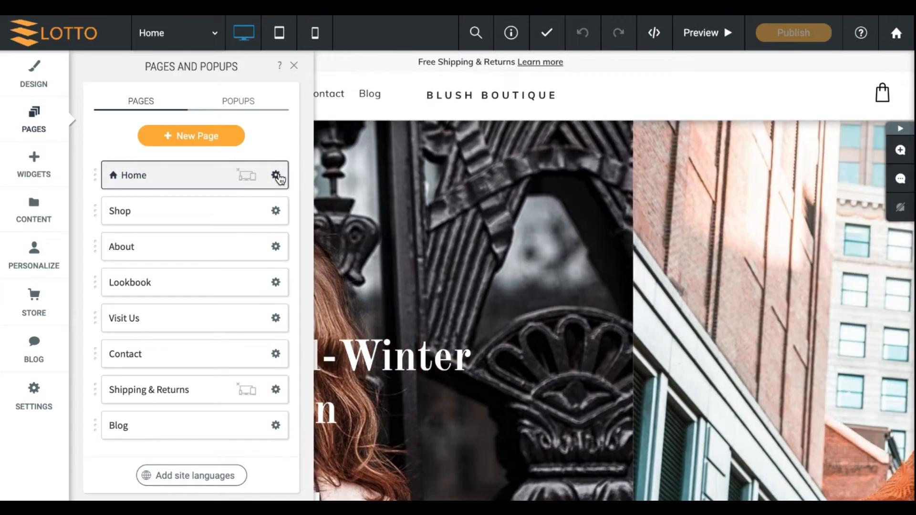
{"action": "left_click", "coordinate": [276, 176]}
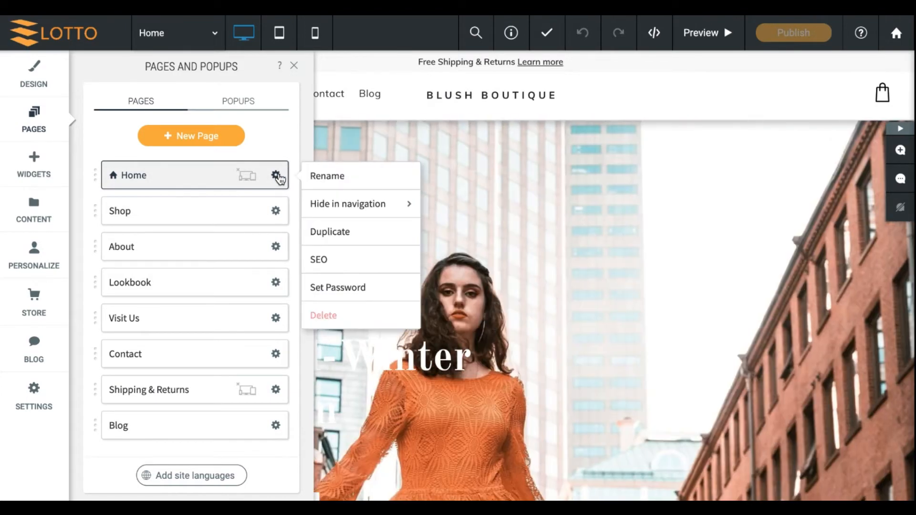
{"action": "mouse_move", "coordinate": [328, 218]}
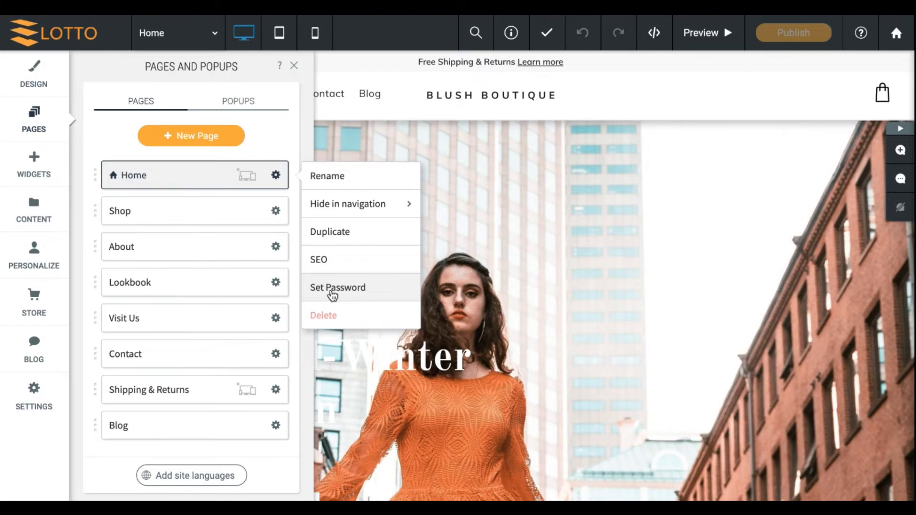
{"action": "left_click", "coordinate": [263, 124]}
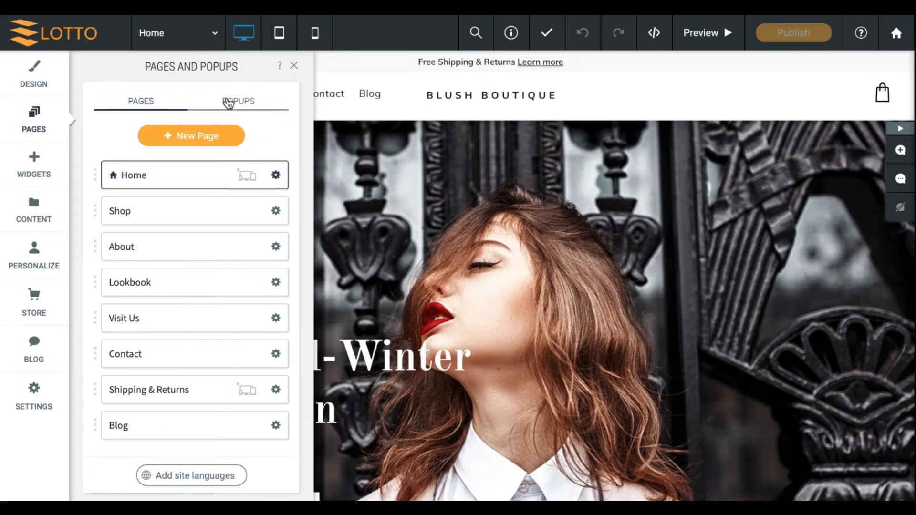
{"action": "left_click", "coordinate": [229, 103]}
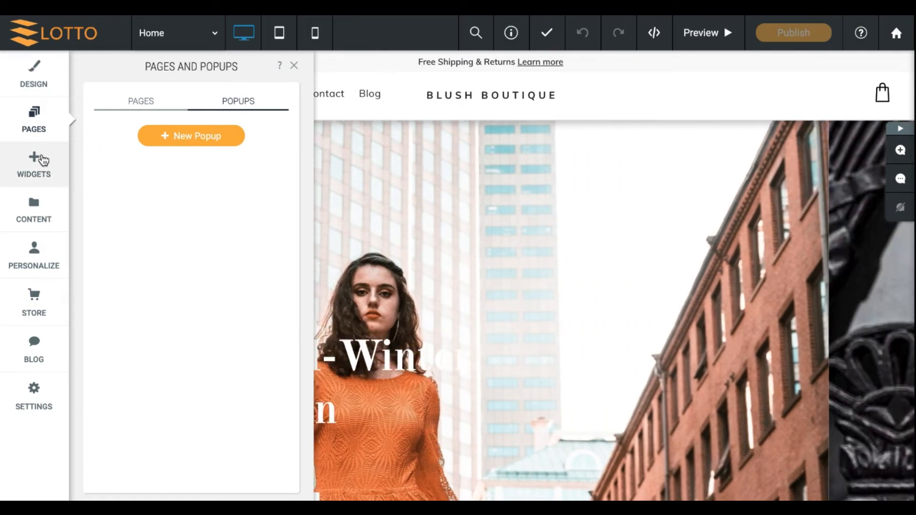
Step: Look over the available widgets alongside the home page, and close the widget list
{"action": "left_click", "coordinate": [41, 159]}
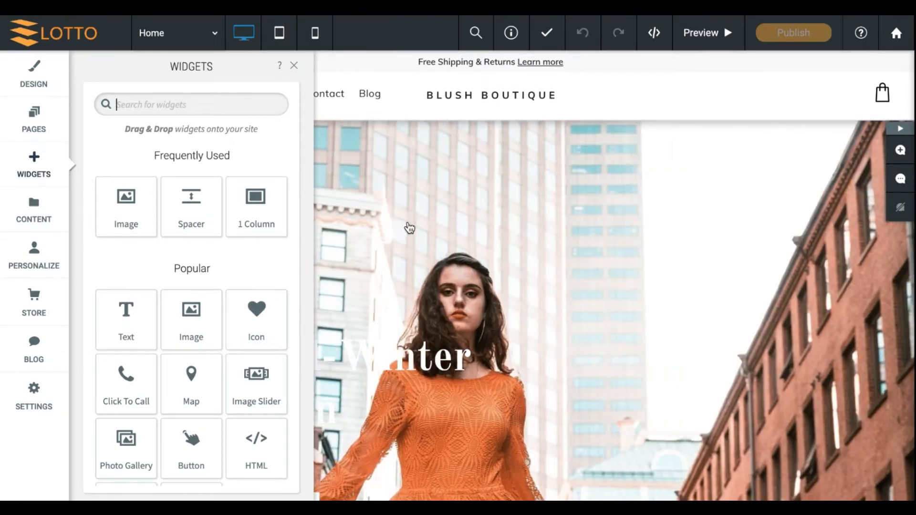
{"action": "scroll", "coordinate": [359, 174], "scroll_direction": "down", "scroll_amount": 5}
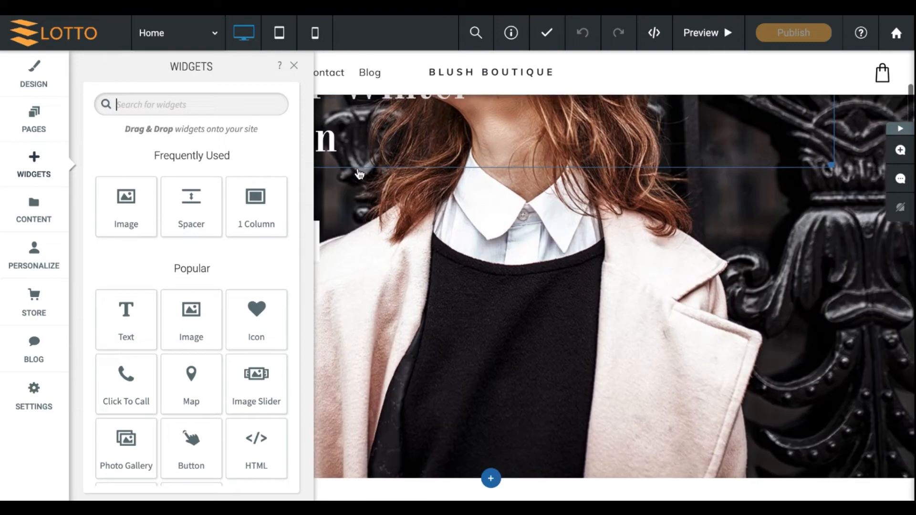
{"action": "scroll", "coordinate": [359, 174], "scroll_direction": "down", "scroll_amount": 5}
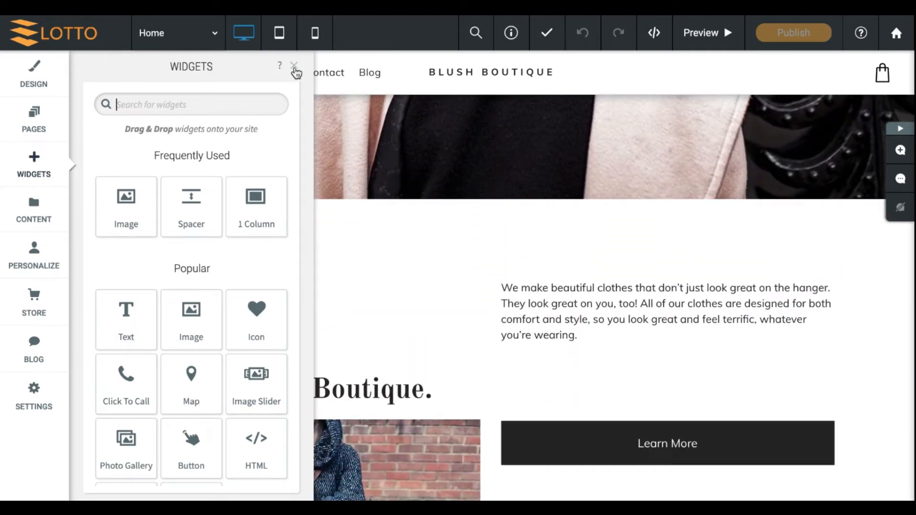
{"action": "left_click", "coordinate": [295, 69]}
{"action": "scroll", "coordinate": [310, 303], "scroll_direction": "up", "scroll_amount": 10}
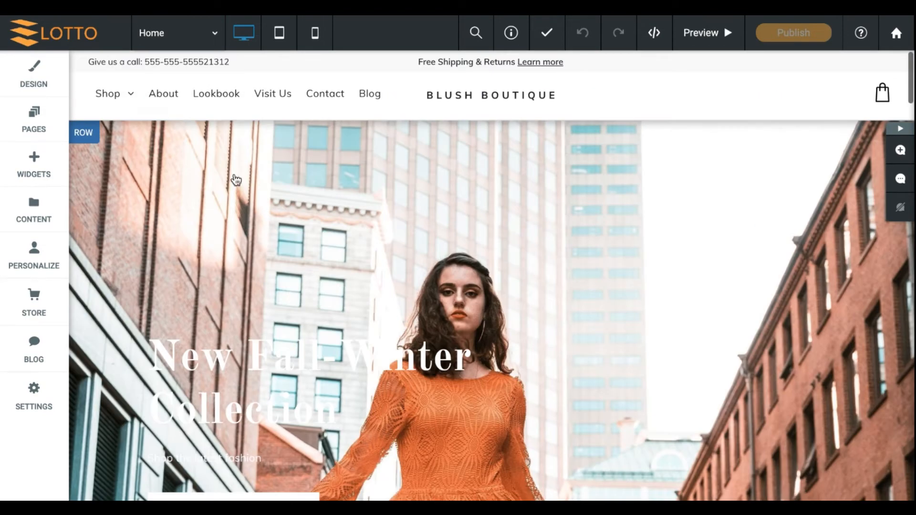
Step: Correct the phone number in the header's "Give us a call" text and save the change
{"action": "left_click", "coordinate": [203, 61]}
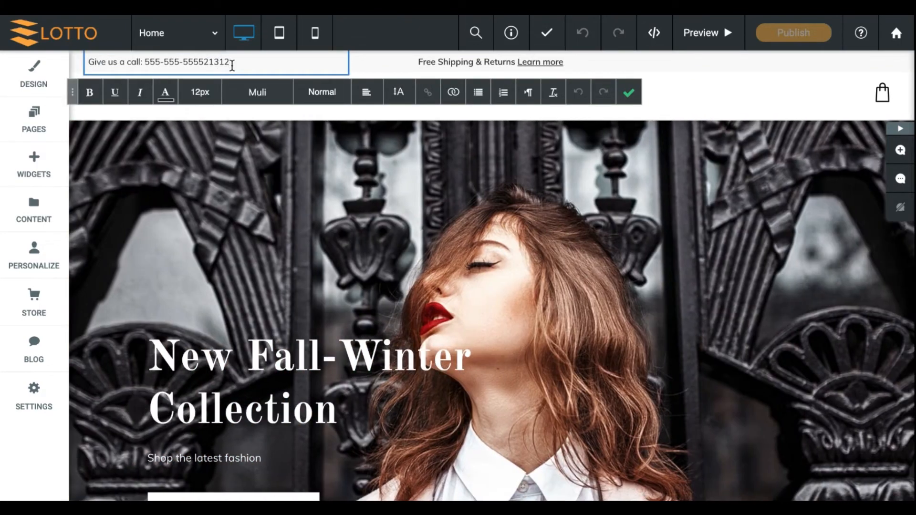
{"action": "key", "text": "BackSpace"}
{"action": "key", "text": "BackSpace"}
{"action": "type", "text": "vxcvcx"}
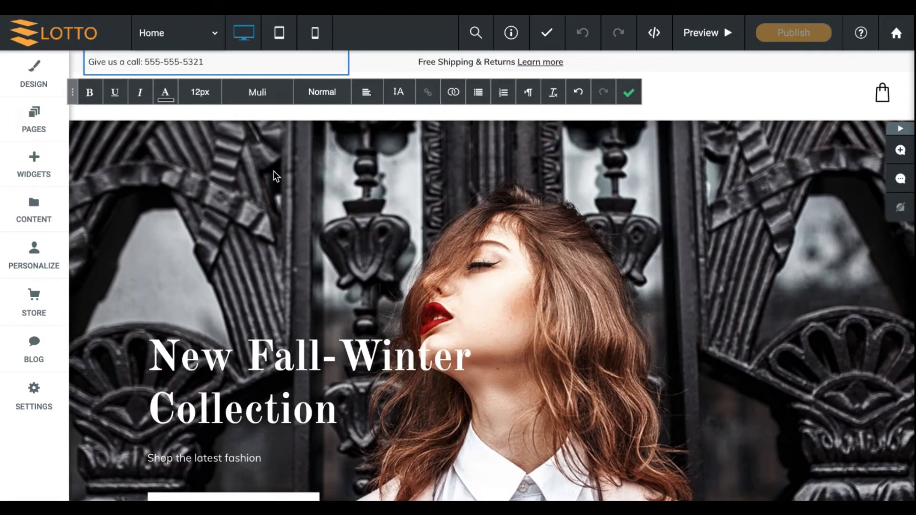
{"action": "left_click", "coordinate": [273, 170]}
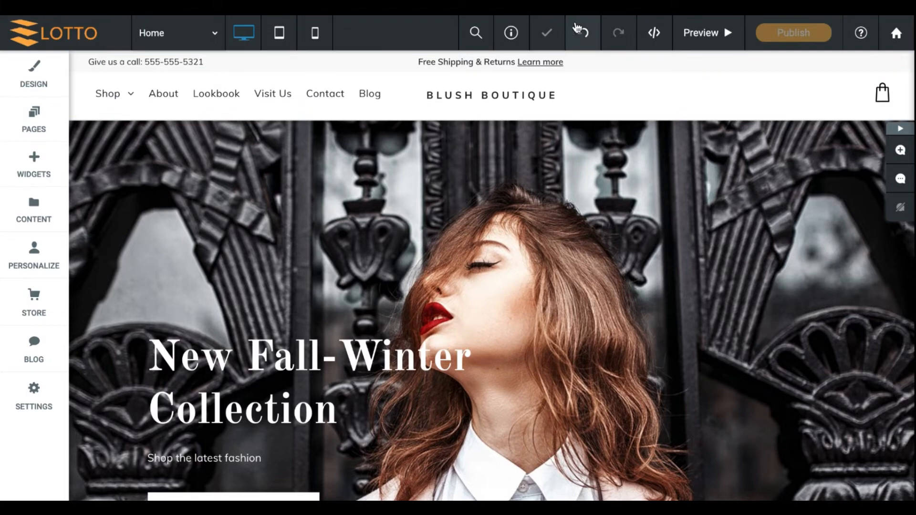
{"action": "left_click", "coordinate": [547, 33]}
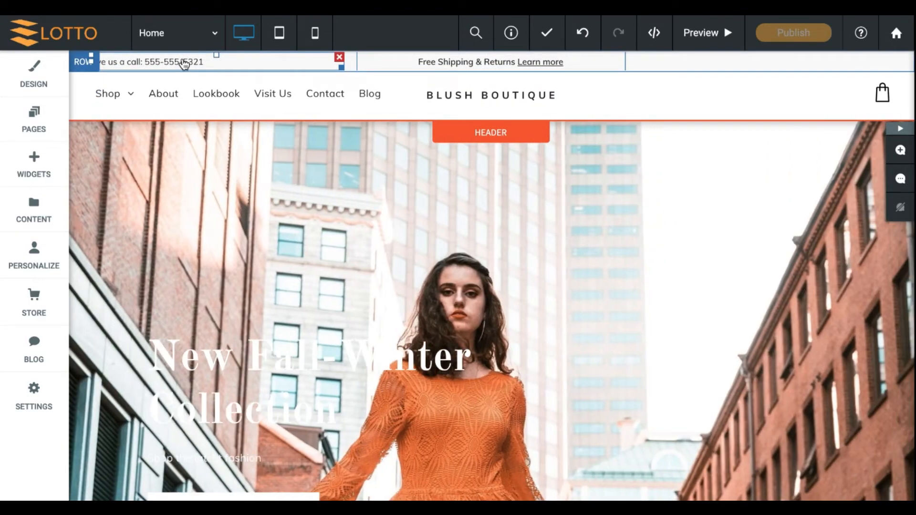
Step: Delete the spacer above the Learn More button and the photo below the "We're Blush Boutique." heading
{"action": "scroll", "coordinate": [184, 64], "scroll_direction": "down", "scroll_amount": 5}
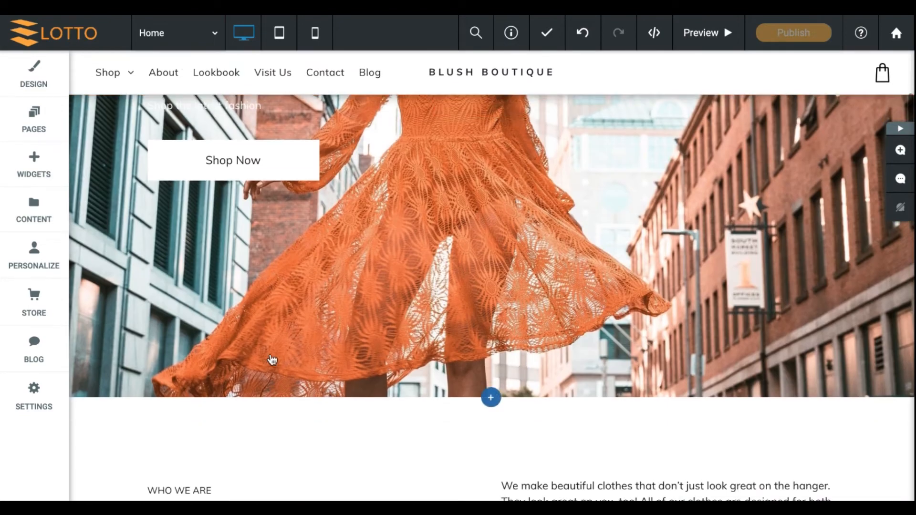
{"action": "scroll", "coordinate": [271, 359], "scroll_direction": "down", "scroll_amount": 5}
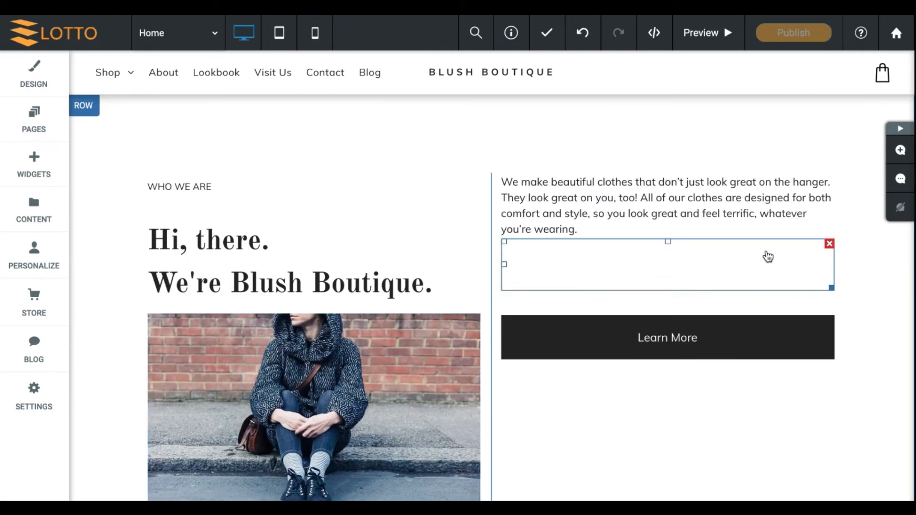
{"action": "left_click", "coordinate": [830, 245]}
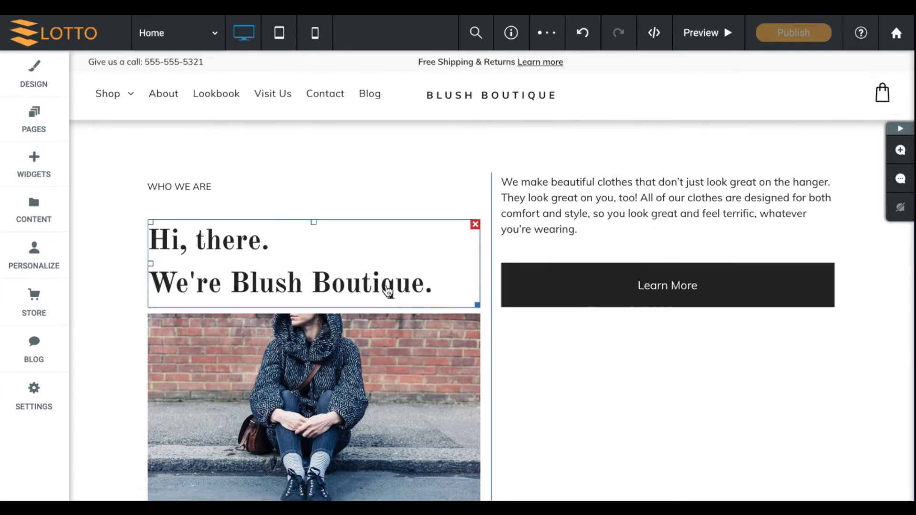
{"action": "left_click", "coordinate": [476, 320]}
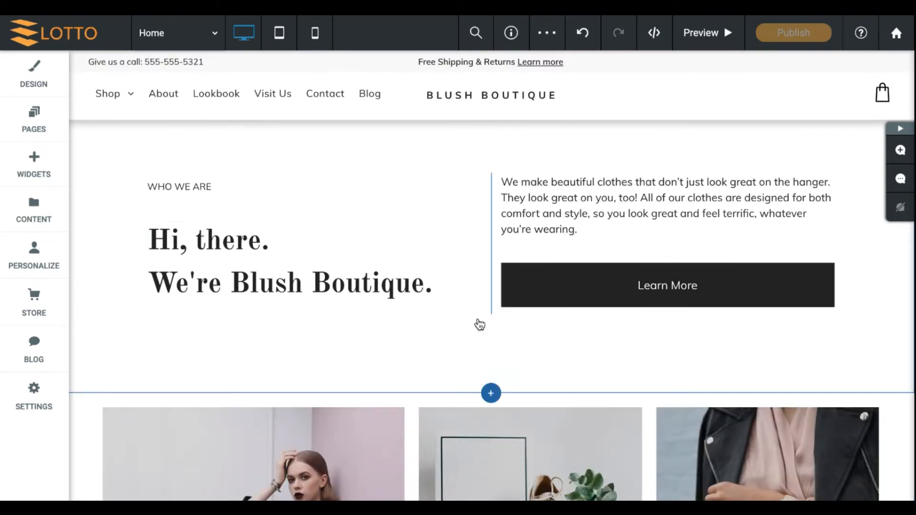
Step: Insert an Image widget between the WHO WE ARE label and the heading, using the site image fashion_item_floor.jpg
{"action": "scroll", "coordinate": [190, 199], "scroll_direction": "up", "scroll_amount": 2}
{"action": "scroll", "coordinate": [191, 200], "scroll_direction": "down", "scroll_amount": 1}
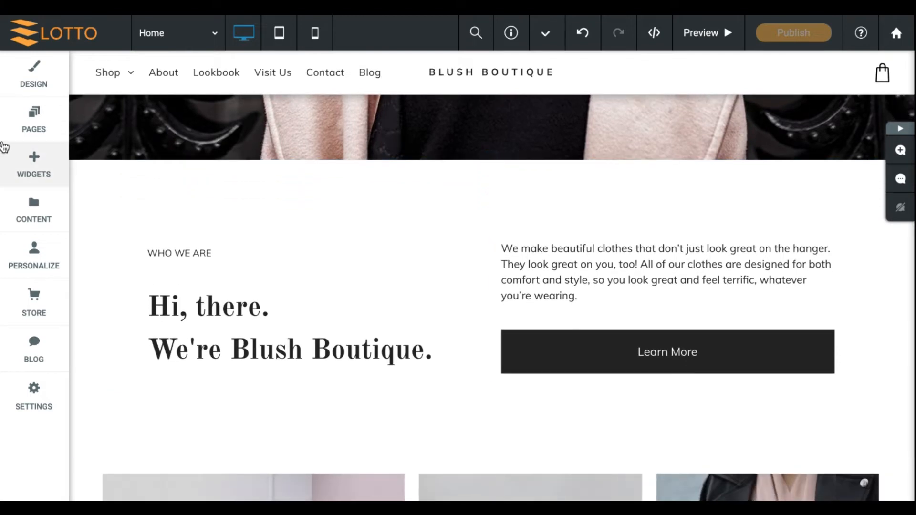
{"action": "left_click", "coordinate": [21, 162]}
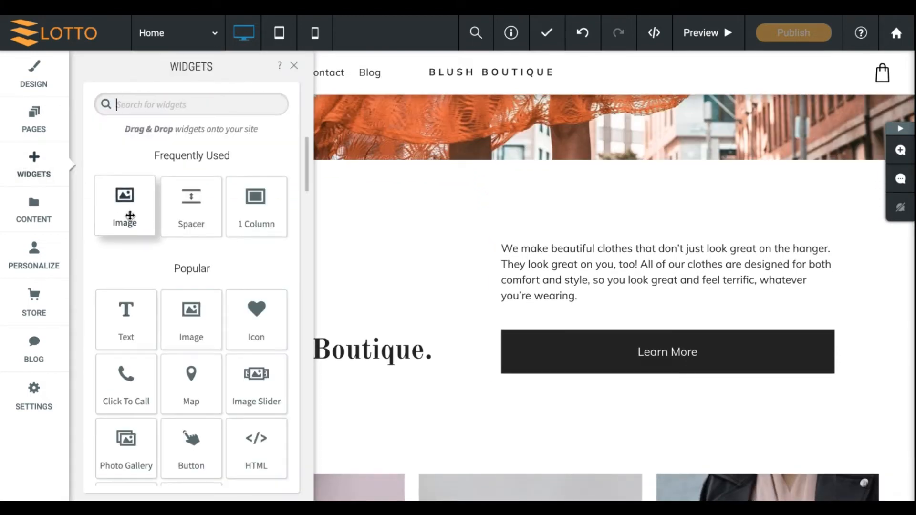
{"action": "left_click_drag", "start_coordinate": [129, 215], "coordinate": [329, 306]}
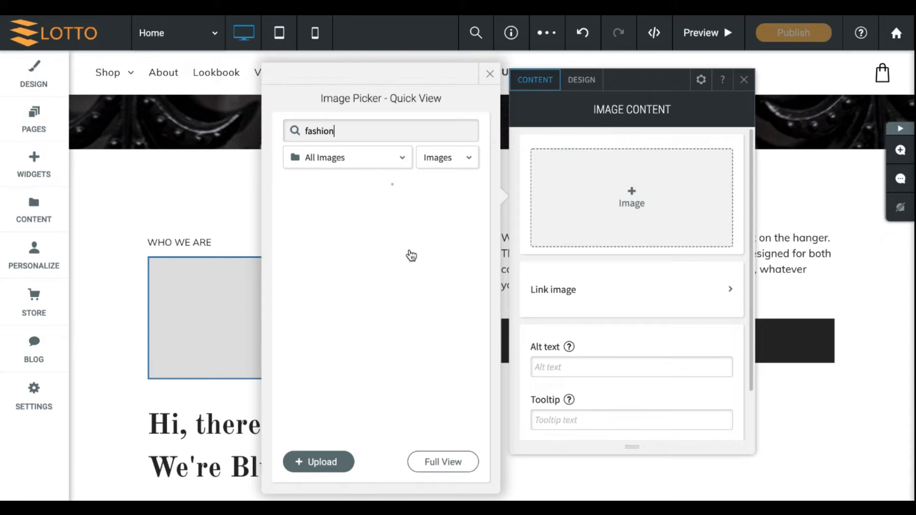
{"action": "double_click", "coordinate": [374, 133]}
{"action": "key", "text": "BackSpace"}
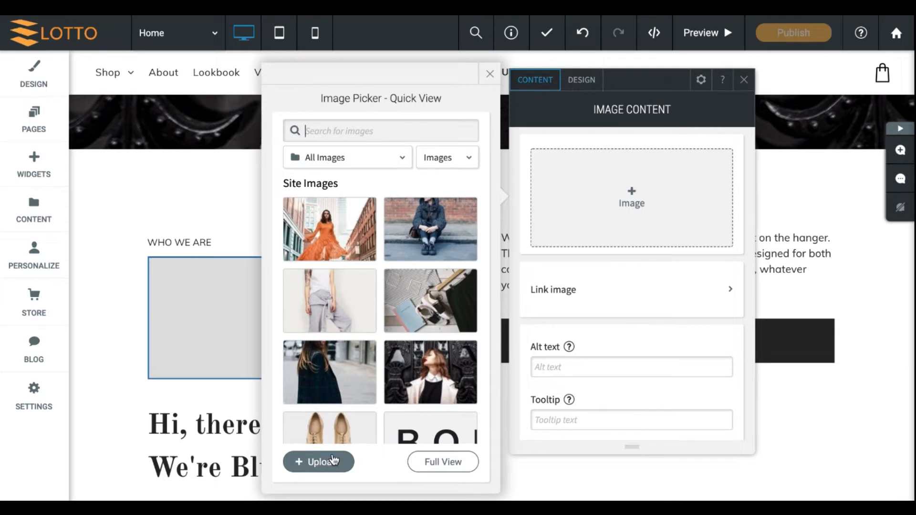
{"action": "left_click", "coordinate": [430, 308]}
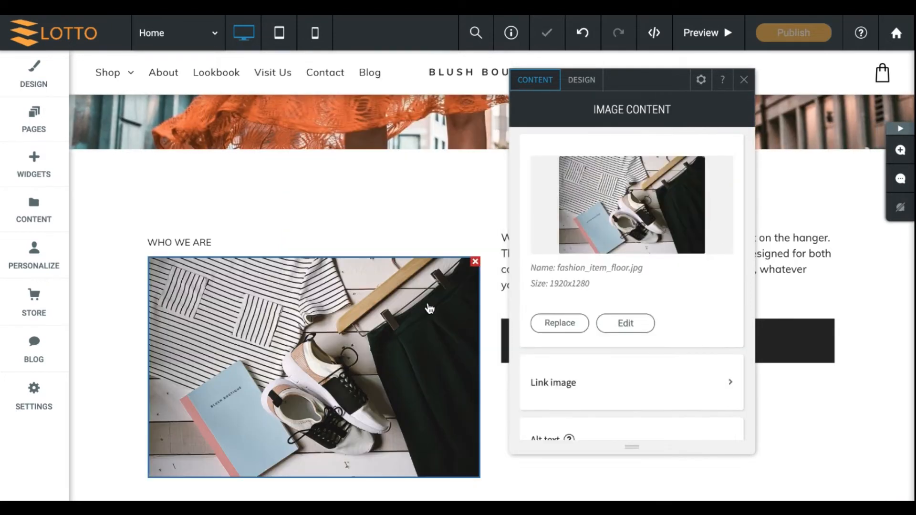
{"action": "left_click", "coordinate": [743, 82]}
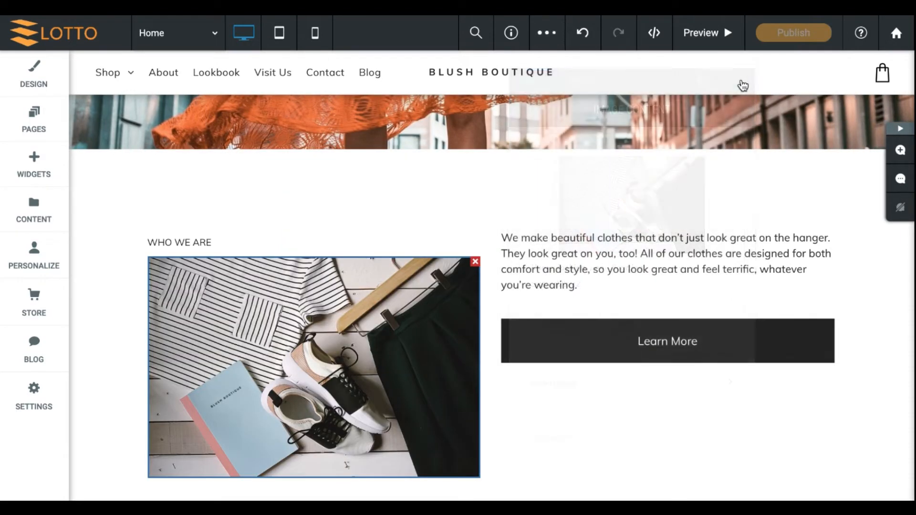
Step: Insert a Spacer widget between the clothes description paragraph and the Learn More button
{"action": "scroll", "coordinate": [420, 388], "scroll_direction": "down", "scroll_amount": 3}
{"action": "scroll", "coordinate": [417, 388], "scroll_direction": "up", "scroll_amount": 1}
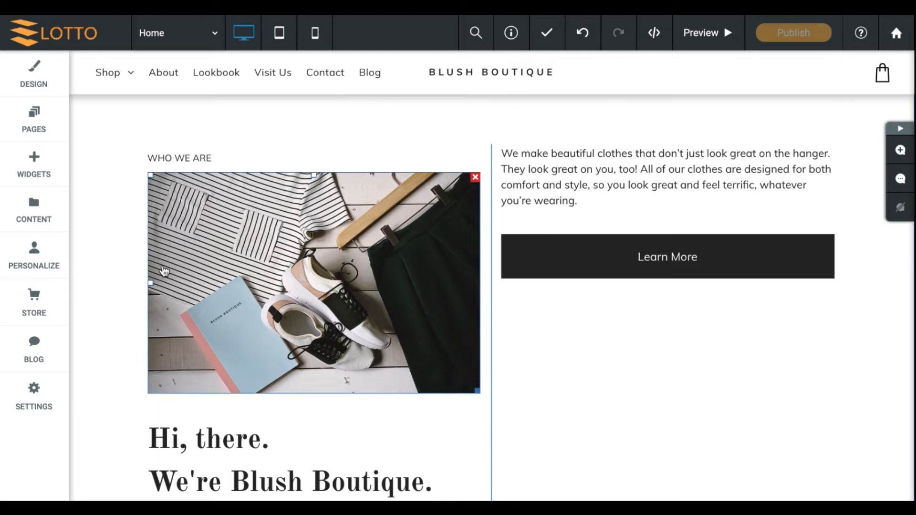
{"action": "left_click", "coordinate": [56, 178]}
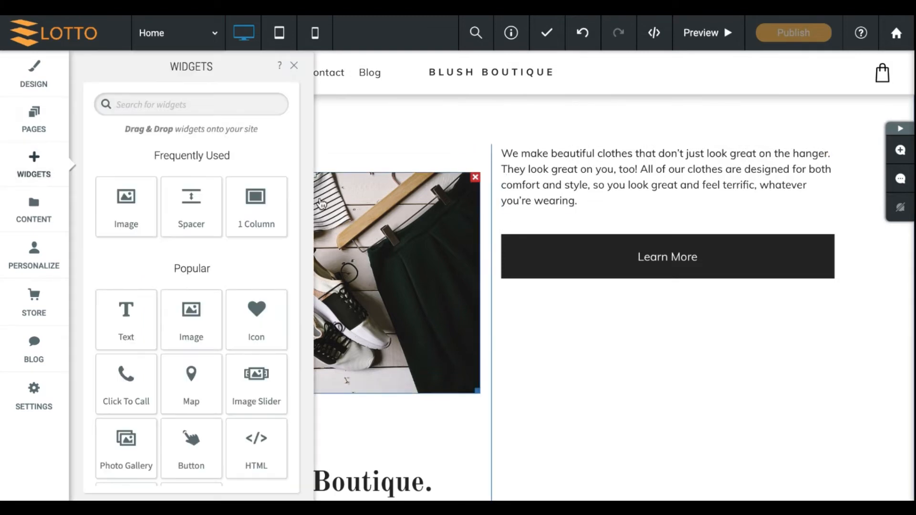
{"action": "left_click_drag", "start_coordinate": [192, 198], "coordinate": [726, 229]}
{"action": "mouse_move", "coordinate": [346, 207]}
{"action": "left_mouse_down"}
{"action": "mouse_move", "coordinate": [372, 205]}
{"action": "mouse_move", "coordinate": [356, 213]}
{"action": "left_mouse_up"}
{"action": "left_click", "coordinate": [465, 77]}
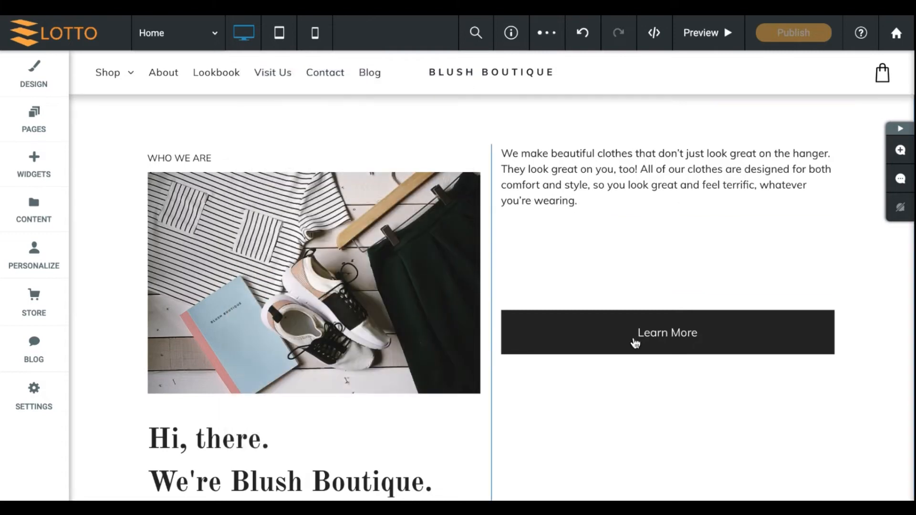
Step: Look over the popular widgets and the home page's sections down to the footer, and close the widget list
{"action": "scroll", "coordinate": [646, 386], "scroll_direction": "down", "scroll_amount": 4}
{"action": "scroll", "coordinate": [648, 387], "scroll_direction": "up", "scroll_amount": 4}
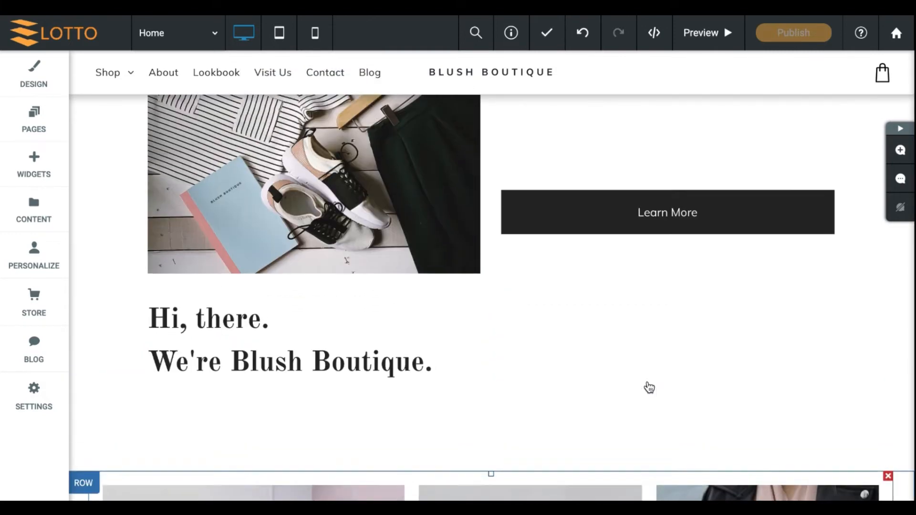
{"action": "left_click", "coordinate": [52, 184]}
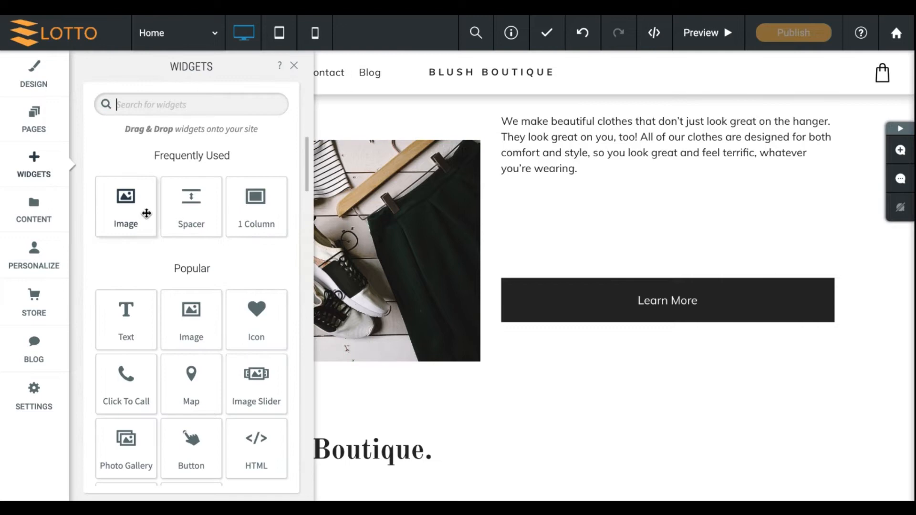
{"action": "scroll", "coordinate": [154, 242], "scroll_direction": "down", "scroll_amount": 2}
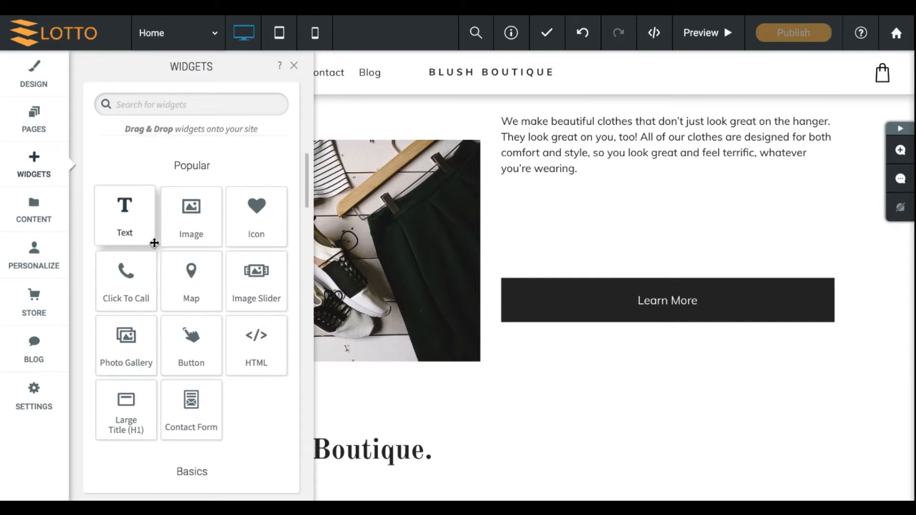
{"action": "left_click_drag", "start_coordinate": [155, 235], "coordinate": [591, 141]}
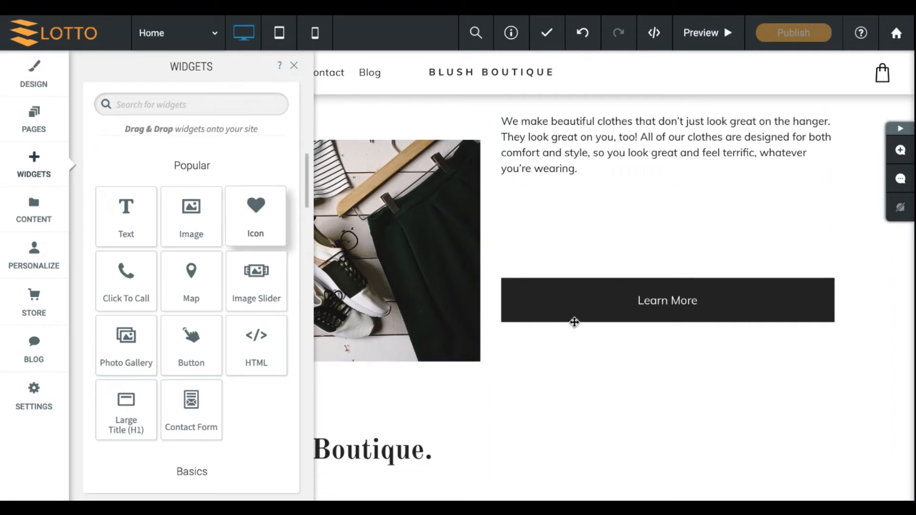
{"action": "scroll", "coordinate": [574, 322], "scroll_direction": "down", "scroll_amount": 20}
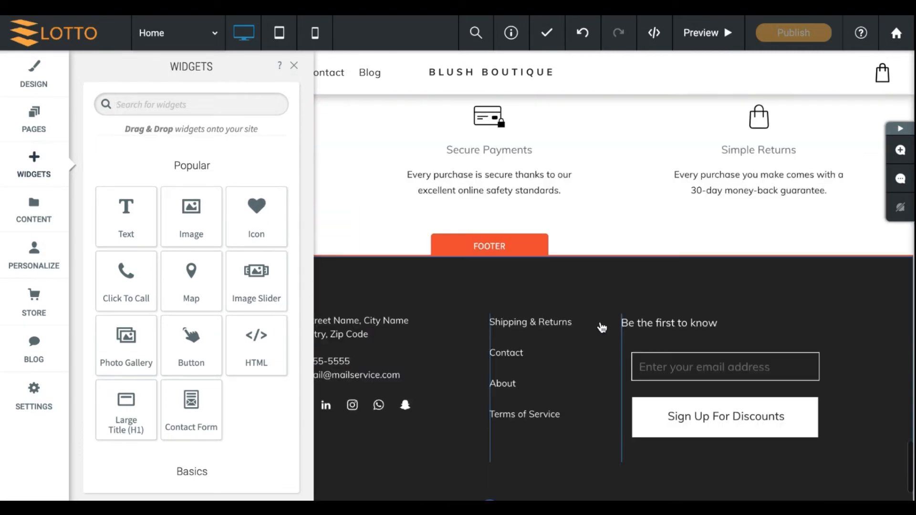
{"action": "scroll", "coordinate": [730, 237], "scroll_direction": "up", "scroll_amount": 2}
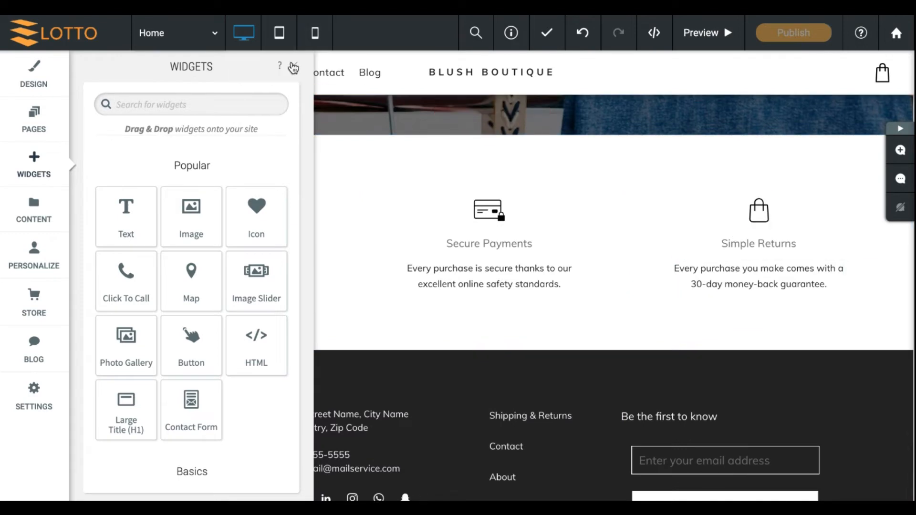
{"action": "left_click", "coordinate": [293, 69]}
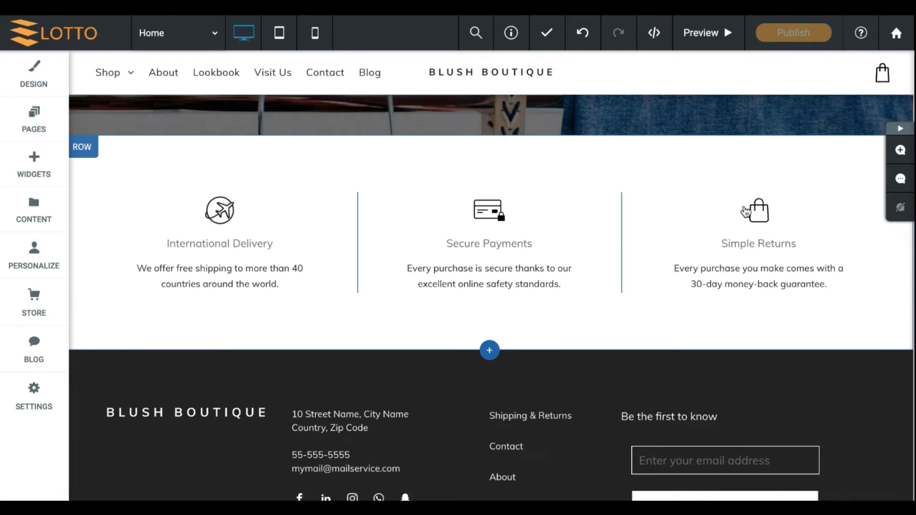
{"action": "left_click", "coordinate": [47, 166]}
{"action": "scroll", "coordinate": [128, 307], "scroll_direction": "down", "scroll_amount": 3}
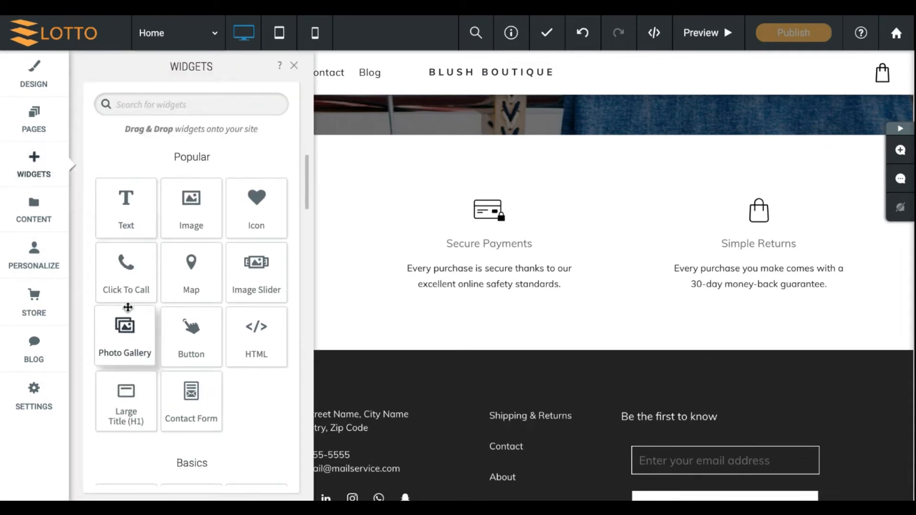
{"action": "left_click", "coordinate": [293, 66]}
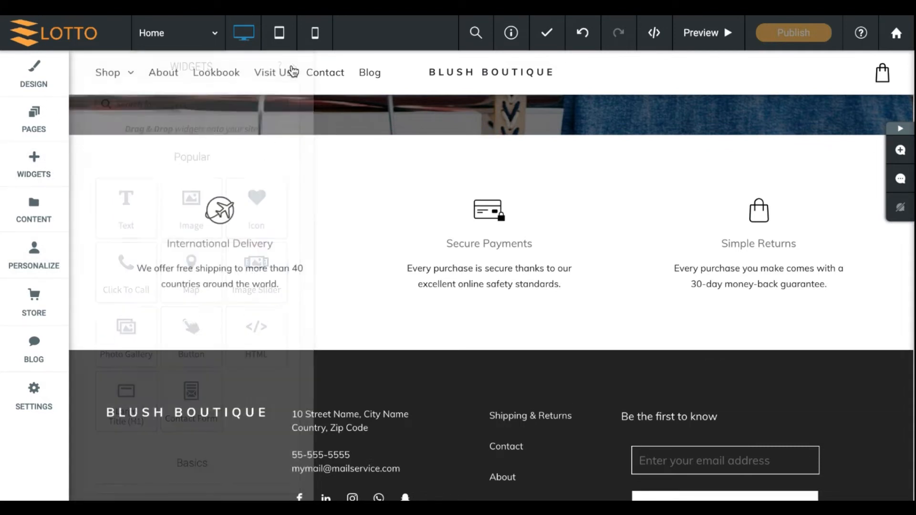
Step: Switch to the Visit Us page and view its Flagship Store section with the map
{"action": "scroll", "coordinate": [273, 70], "scroll_direction": "up", "scroll_amount": 10}
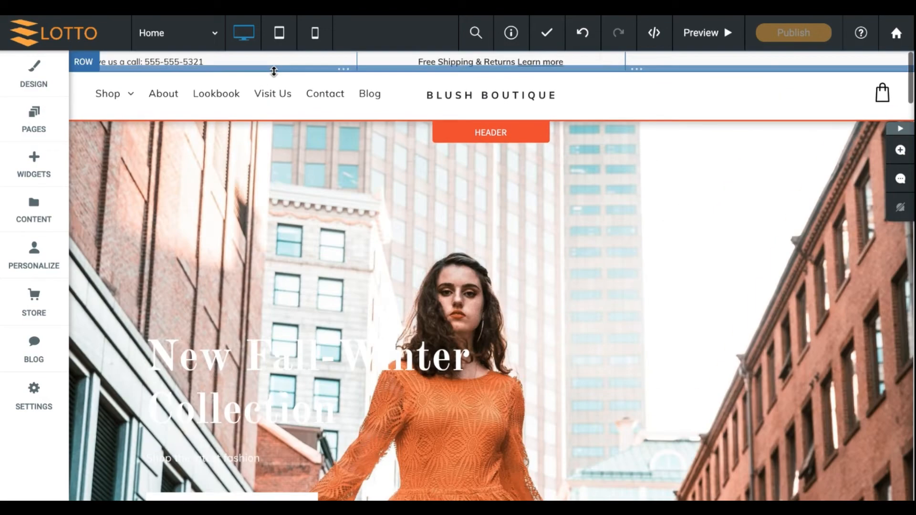
{"action": "left_click", "coordinate": [275, 93]}
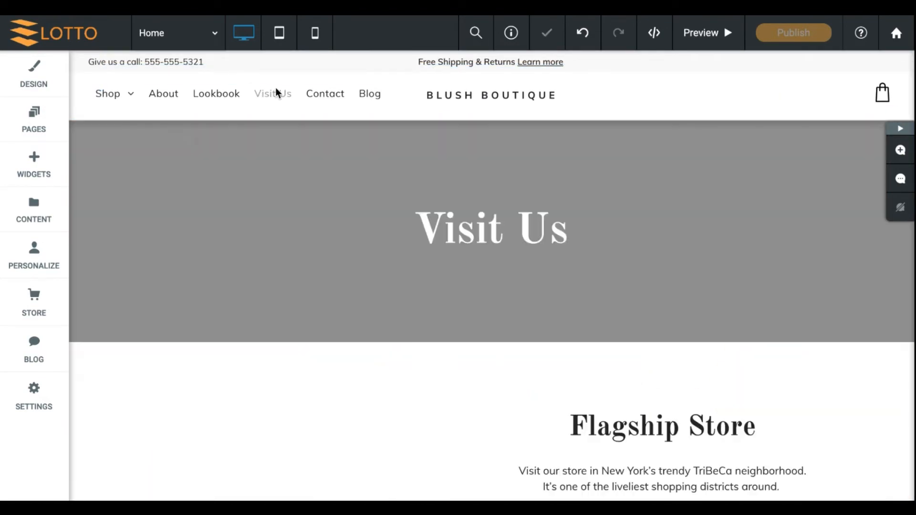
{"action": "scroll", "coordinate": [358, 405], "scroll_direction": "down", "scroll_amount": 5}
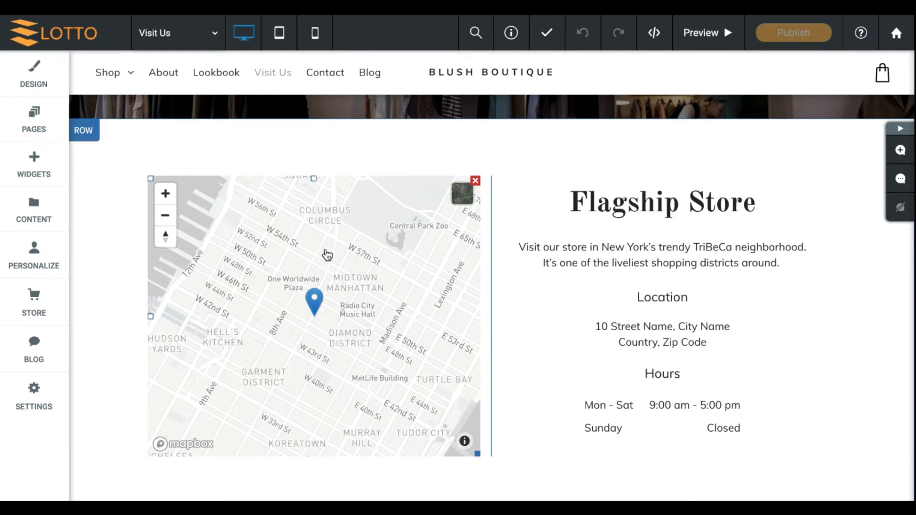
Step: Examine the popular and basic widgets alongside the Visit Us page's store and studio sections
{"action": "left_click", "coordinate": [37, 158]}
{"action": "scroll", "coordinate": [229, 334], "scroll_direction": "down", "scroll_amount": 3}
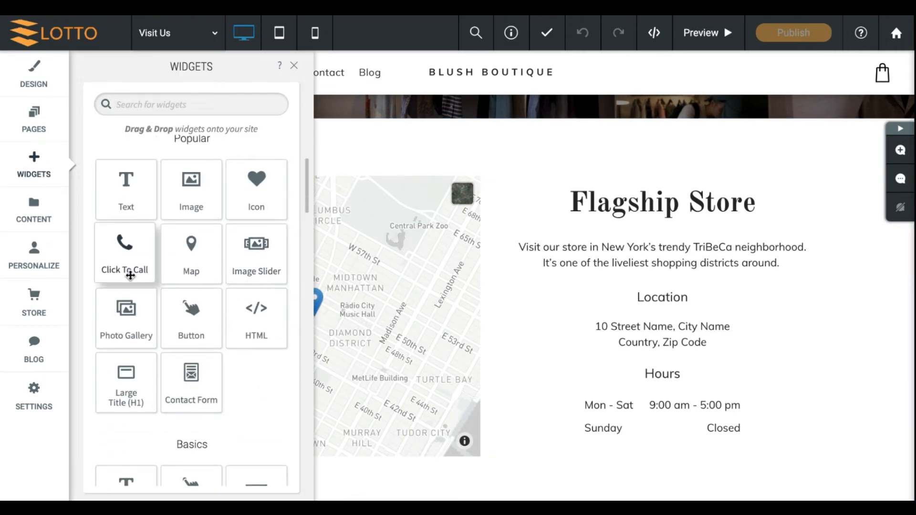
{"action": "scroll", "coordinate": [532, 365], "scroll_direction": "down", "scroll_amount": 7}
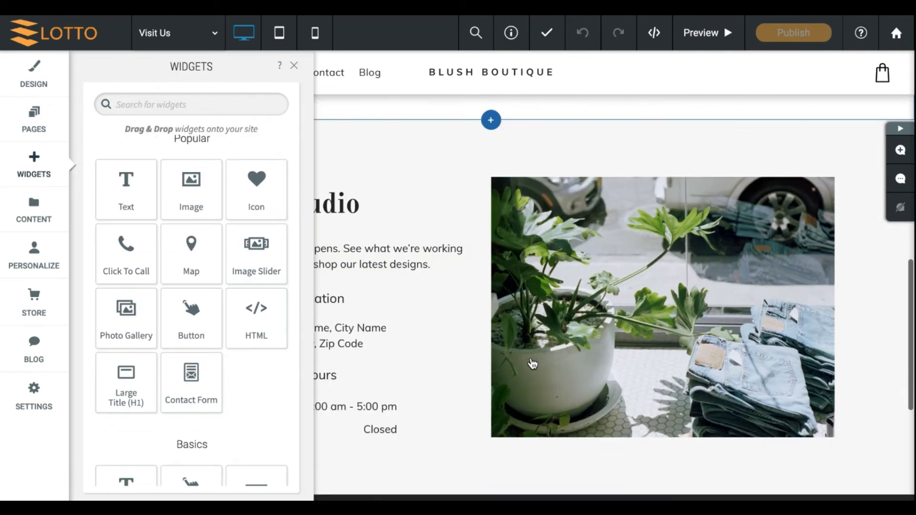
{"action": "scroll", "coordinate": [533, 365], "scroll_direction": "up", "scroll_amount": 12}
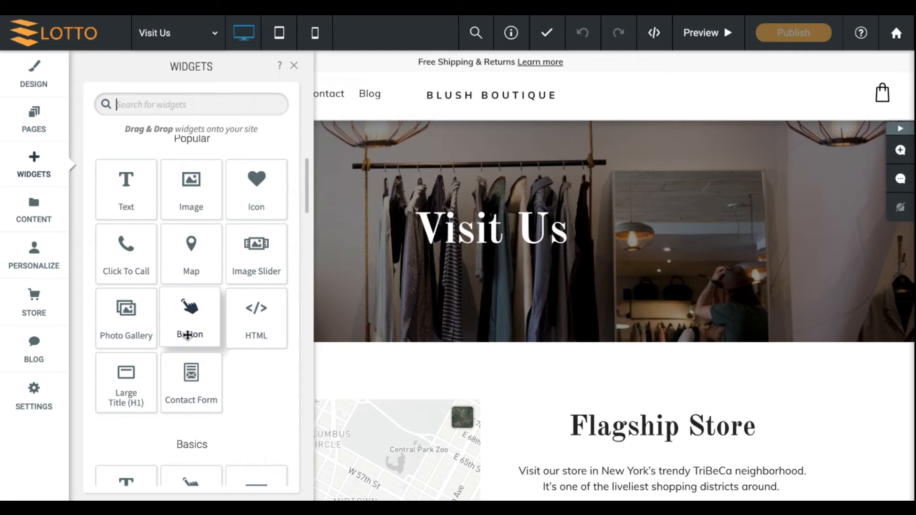
{"action": "scroll", "coordinate": [187, 334], "scroll_direction": "down", "scroll_amount": 5}
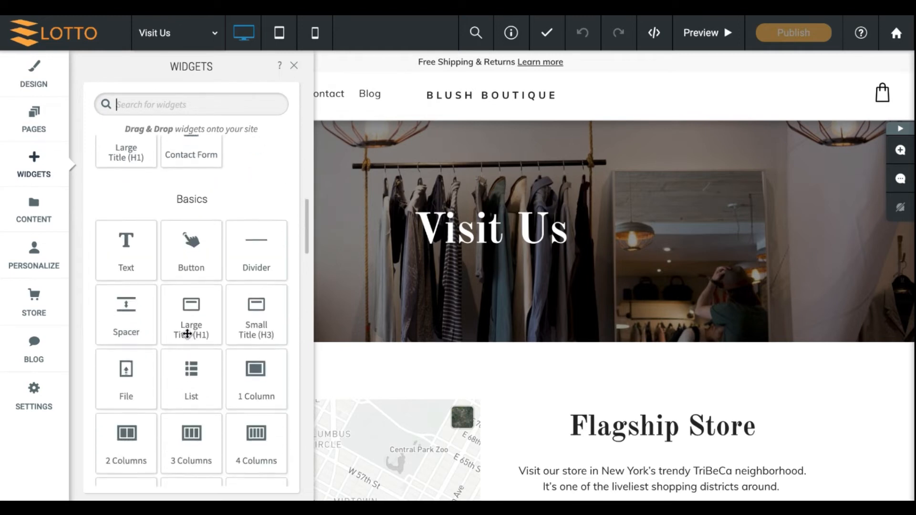
{"action": "scroll", "coordinate": [233, 338], "scroll_direction": "down", "scroll_amount": 2}
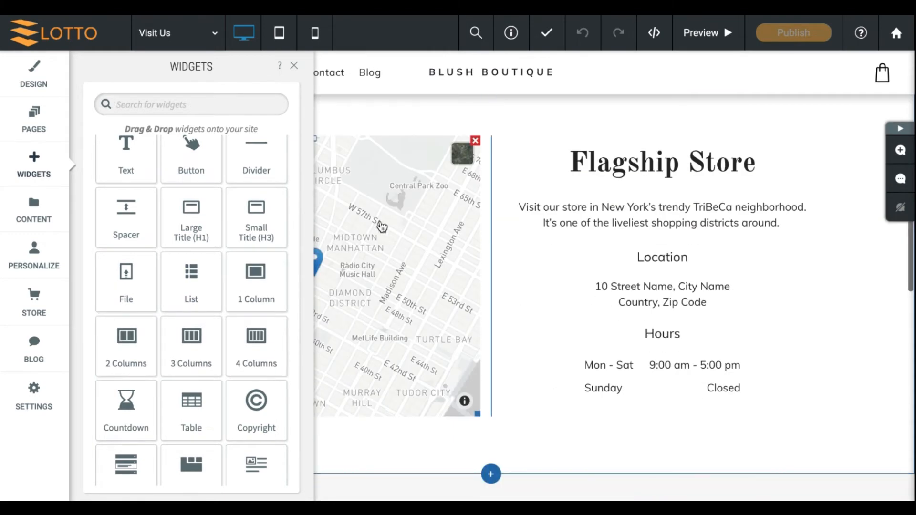
{"action": "scroll", "coordinate": [654, 238], "scroll_direction": "down", "scroll_amount": 8}
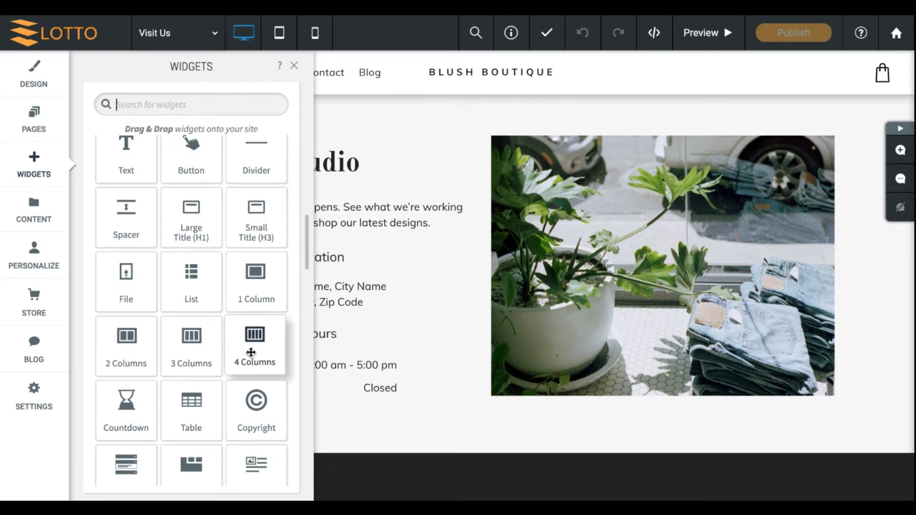
Step: Look through the basic, media, business and social widgets available for the site
{"action": "scroll", "coordinate": [251, 352], "scroll_direction": "down", "scroll_amount": 3}
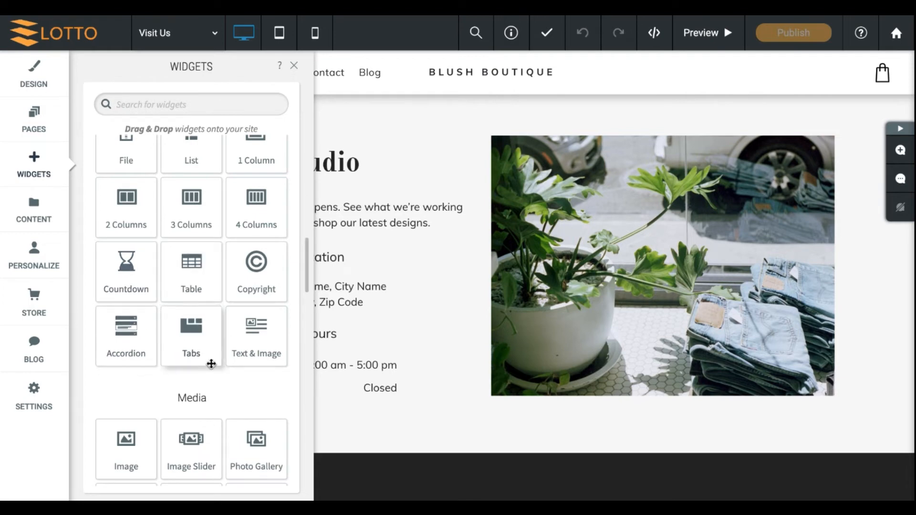
{"action": "scroll", "coordinate": [199, 387], "scroll_direction": "down", "scroll_amount": 10}
{"action": "scroll", "coordinate": [200, 387], "scroll_direction": "down", "scroll_amount": 2}
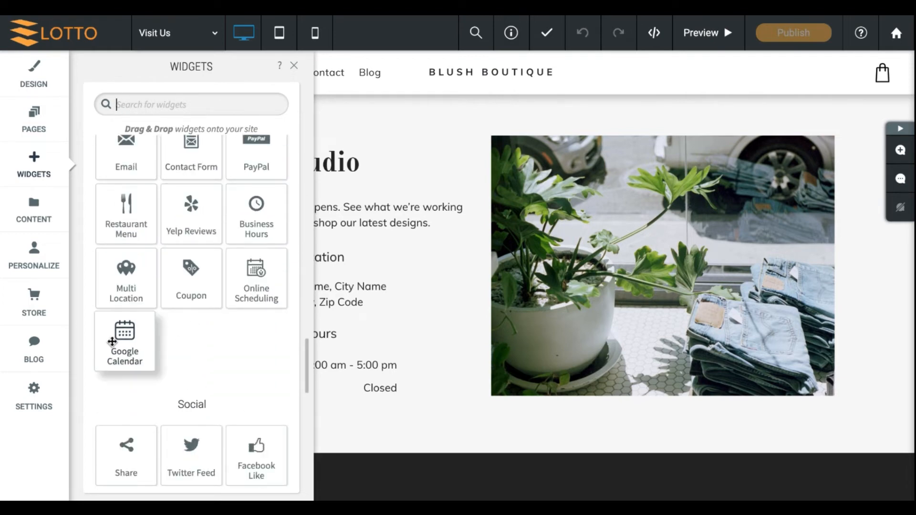
{"action": "scroll", "coordinate": [114, 340], "scroll_direction": "up", "scroll_amount": 10}
{"action": "scroll", "coordinate": [114, 339], "scroll_direction": "up", "scroll_amount": 1}
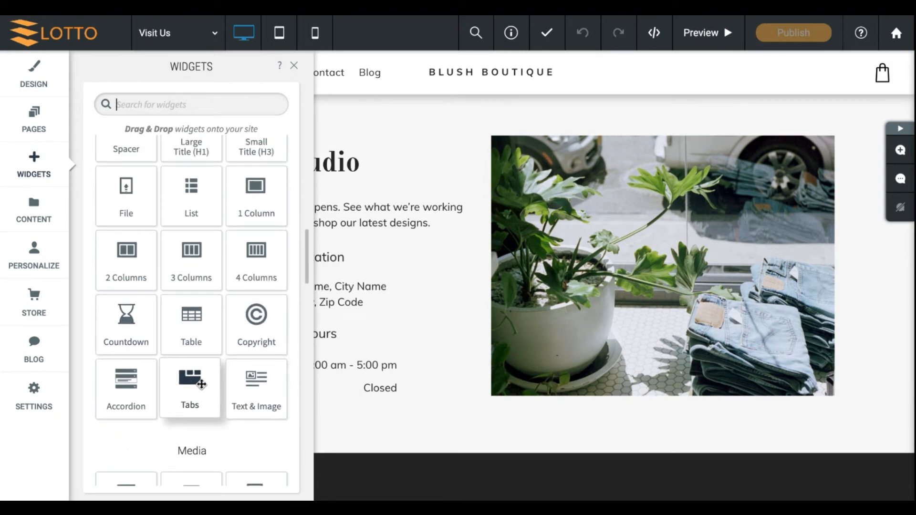
{"action": "scroll", "coordinate": [113, 380], "scroll_direction": "down", "scroll_amount": 3}
{"action": "scroll", "coordinate": [112, 380], "scroll_direction": "down", "scroll_amount": 3}
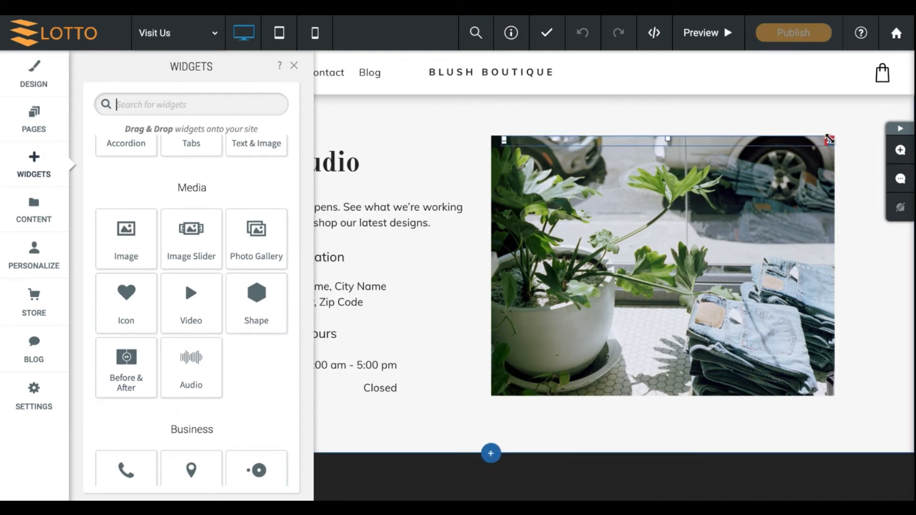
Step: Delete the image column showing the plant and folded jeans from the Visit Us page's Studio section
{"action": "left_click", "coordinate": [830, 139]}
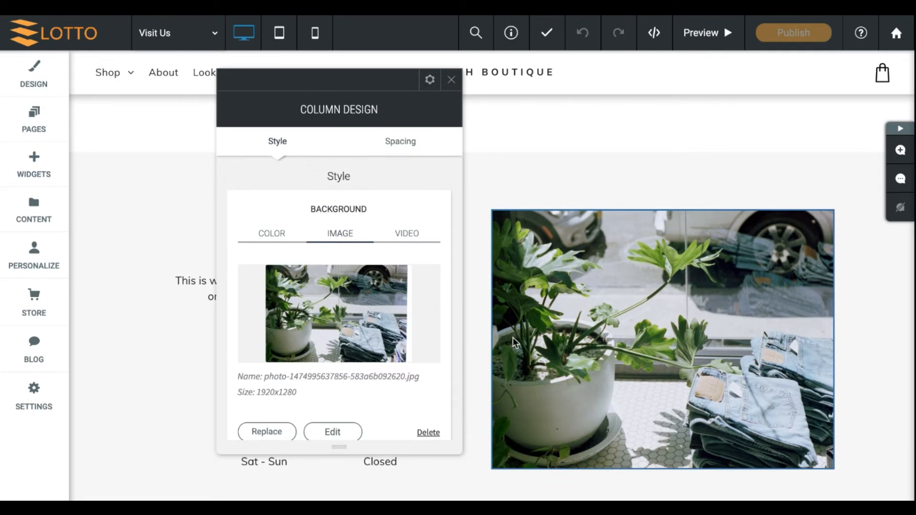
{"action": "left_click", "coordinate": [429, 79]}
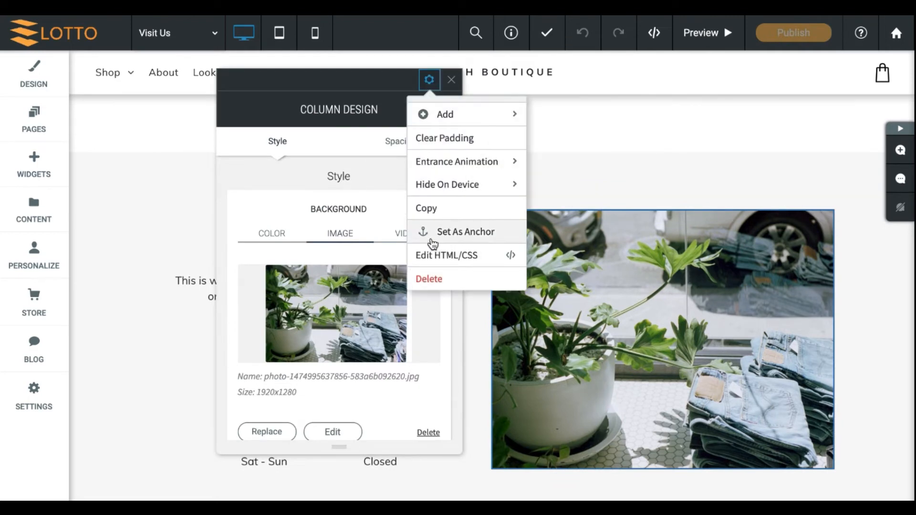
{"action": "left_click", "coordinate": [429, 280]}
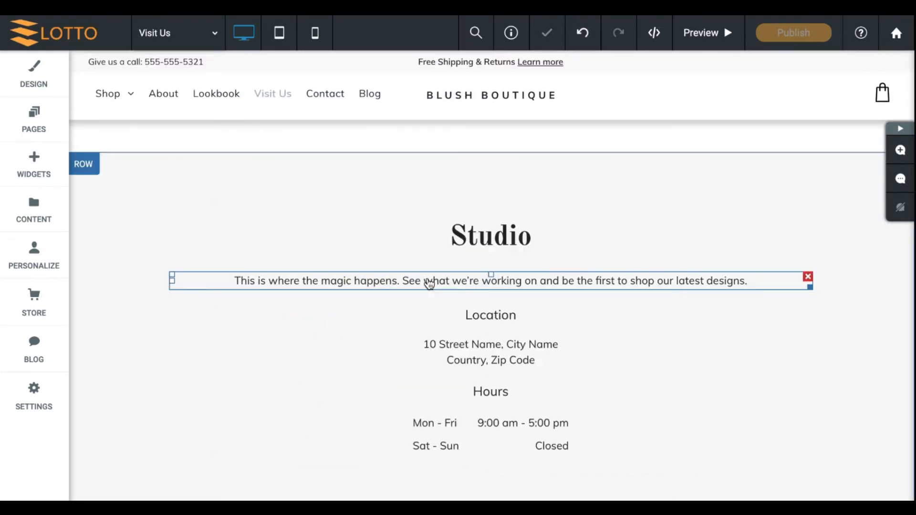
{"action": "scroll", "coordinate": [167, 474], "scroll_direction": "down", "scroll_amount": 2}
{"action": "scroll", "coordinate": [167, 474], "scroll_direction": "up", "scroll_amount": 2}
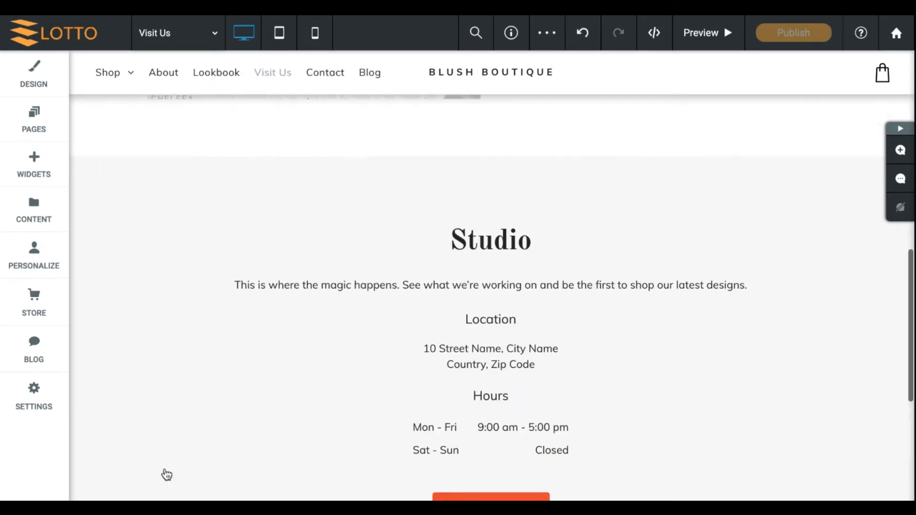
{"action": "left_click", "coordinate": [224, 250]}
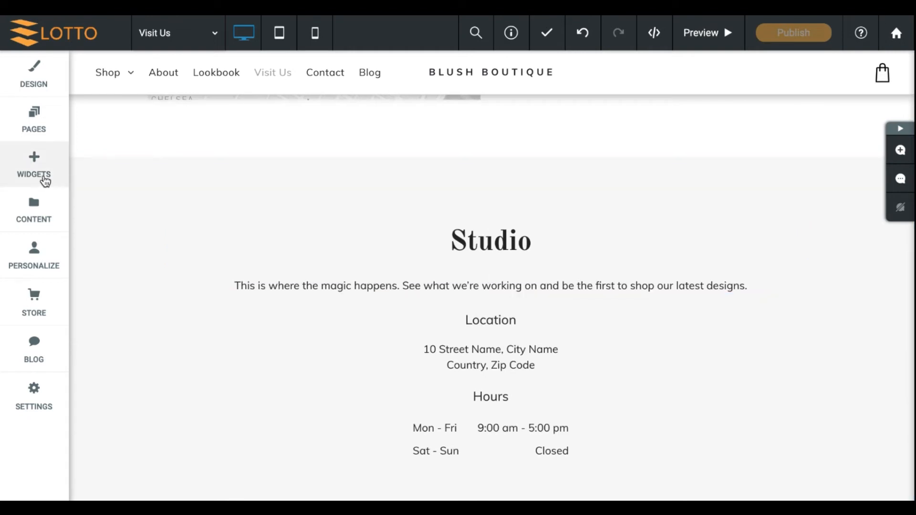
Step: Examine the widget list from the business and social widgets through the advanced, blog and store widgets, and return to the frequently used ones
{"action": "left_click", "coordinate": [44, 179]}
{"action": "scroll", "coordinate": [239, 258], "scroll_direction": "down", "scroll_amount": 10}
{"action": "scroll", "coordinate": [239, 258], "scroll_direction": "down", "scroll_amount": 6}
{"action": "scroll", "coordinate": [239, 259], "scroll_direction": "up", "scroll_amount": 3}
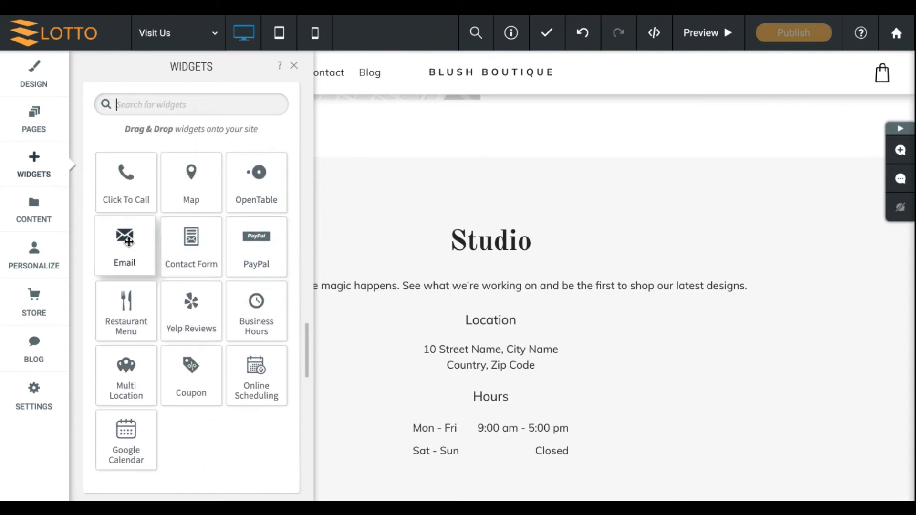
{"action": "scroll", "coordinate": [203, 484], "scroll_direction": "down", "scroll_amount": 4}
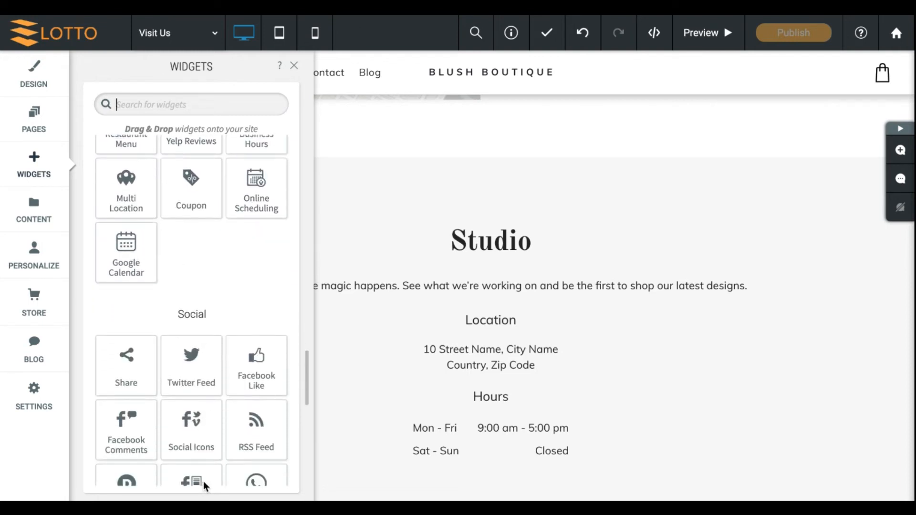
{"action": "scroll", "coordinate": [190, 295], "scroll_direction": "up", "scroll_amount": 2}
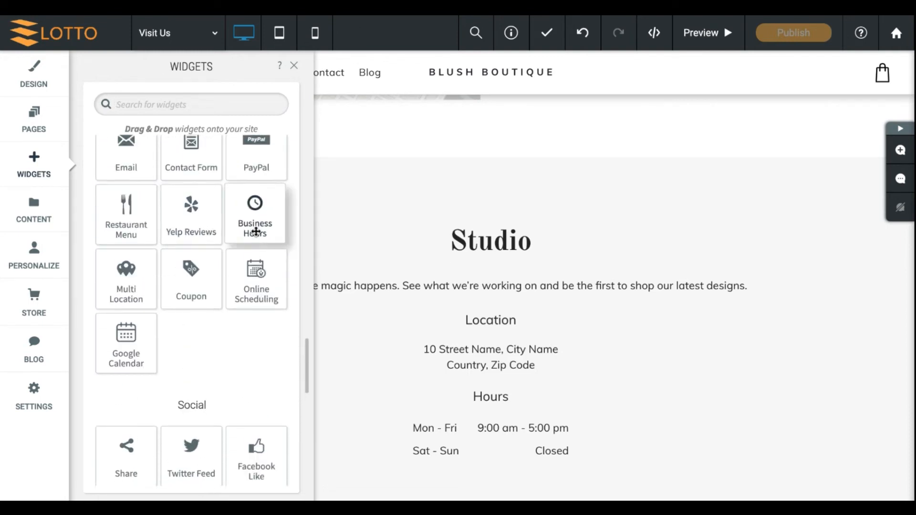
{"action": "scroll", "coordinate": [253, 230], "scroll_direction": "down", "scroll_amount": 5}
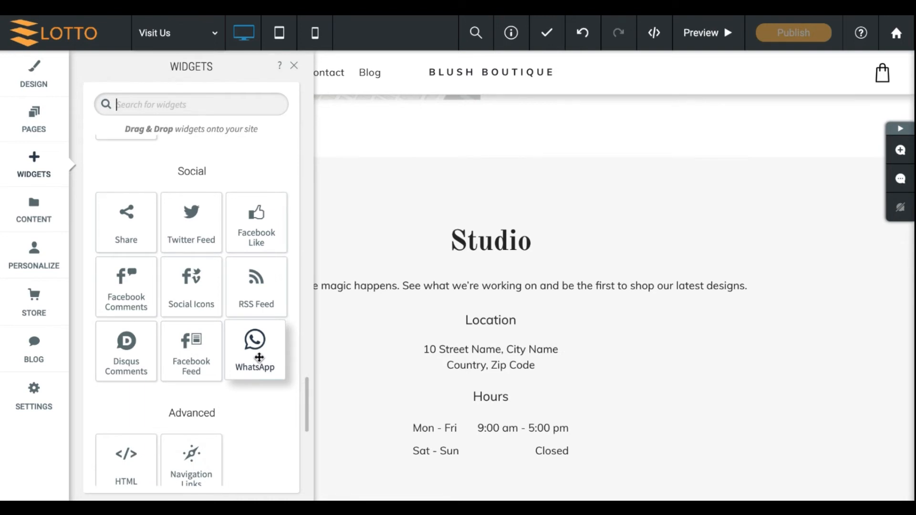
{"action": "scroll", "coordinate": [259, 357], "scroll_direction": "down", "scroll_amount": 5}
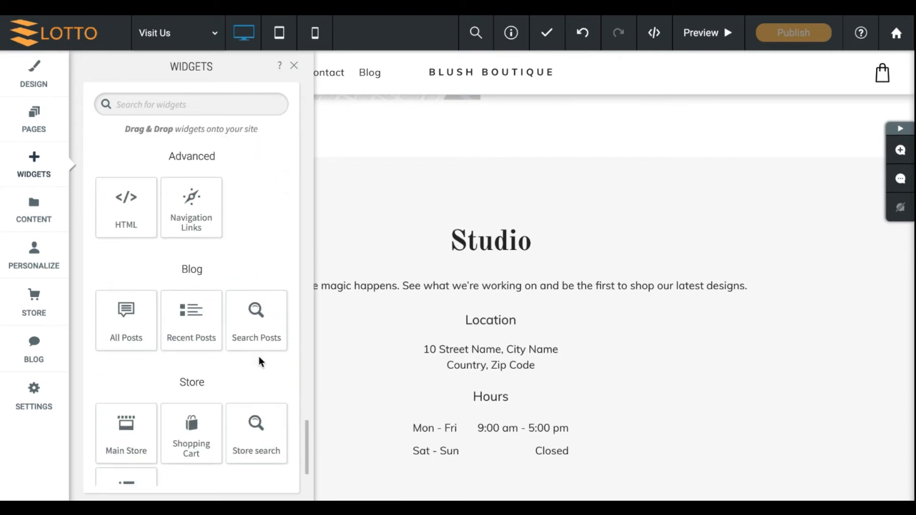
{"action": "scroll", "coordinate": [163, 354], "scroll_direction": "up", "scroll_amount": 15}
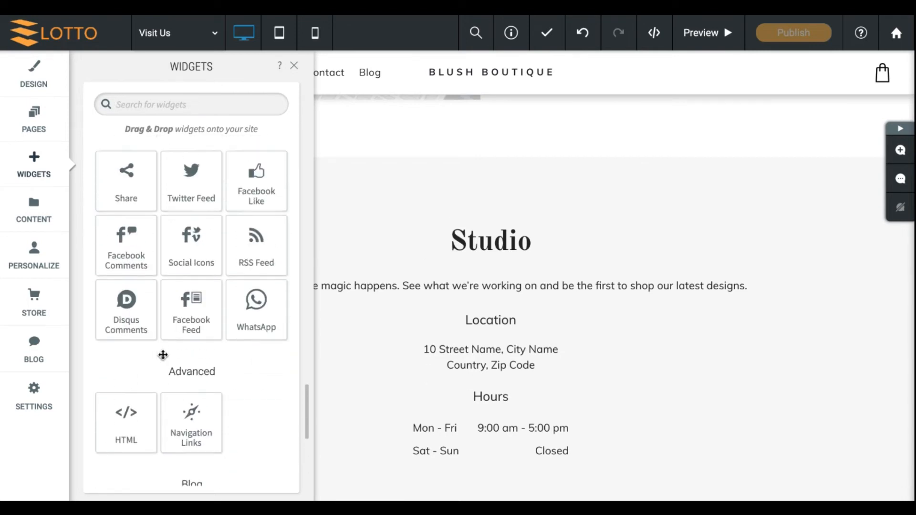
{"action": "scroll", "coordinate": [162, 354], "scroll_direction": "up", "scroll_amount": 5}
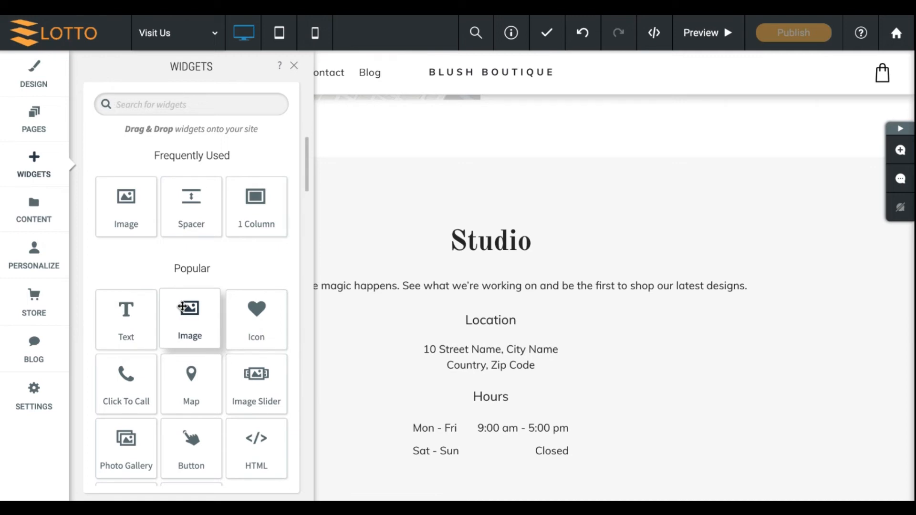
Step: View the Content Library's options alongside the Visit Us page's Flagship Store section and hero banner
{"action": "left_click", "coordinate": [40, 221]}
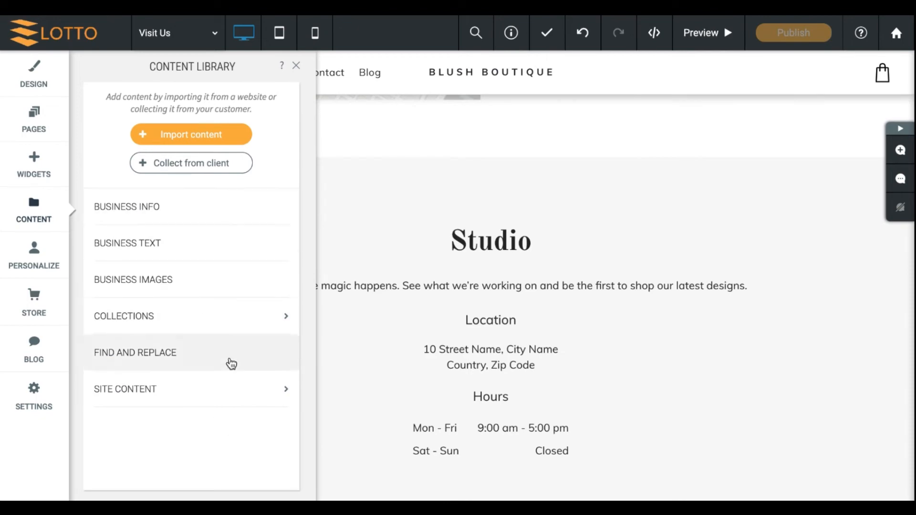
{"action": "scroll", "coordinate": [467, 243], "scroll_direction": "up", "scroll_amount": 10}
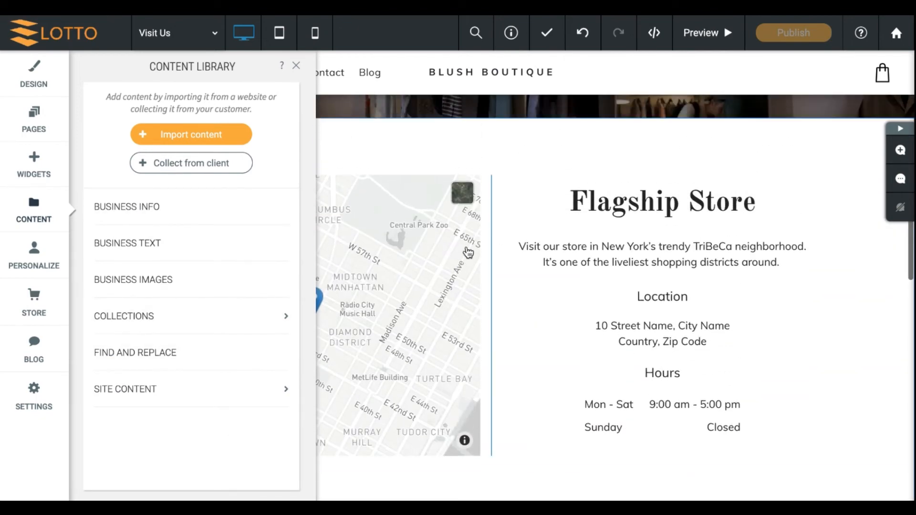
{"action": "scroll", "coordinate": [525, 258], "scroll_direction": "up", "scroll_amount": 2}
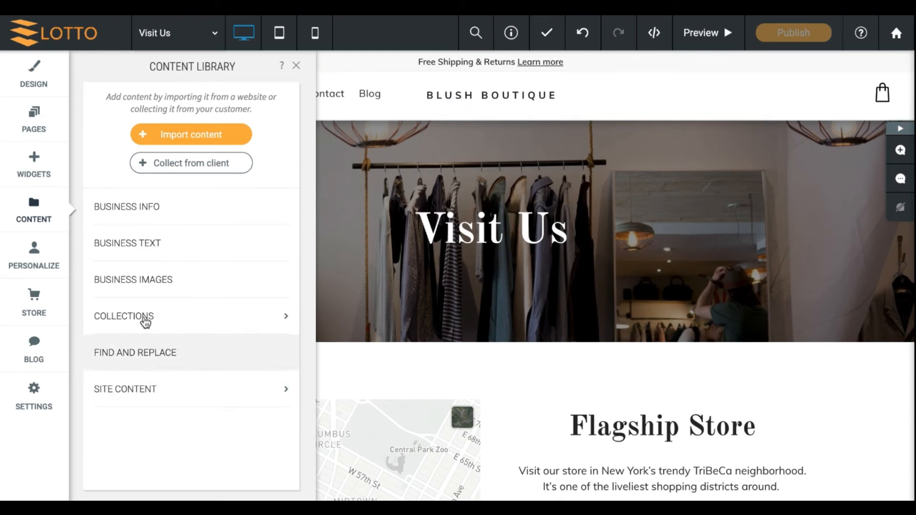
Step: Open Website Personalization and examine the available rule templates, from Popup and Notification Bar to Book a table for Valentine's
{"action": "left_click", "coordinate": [51, 276]}
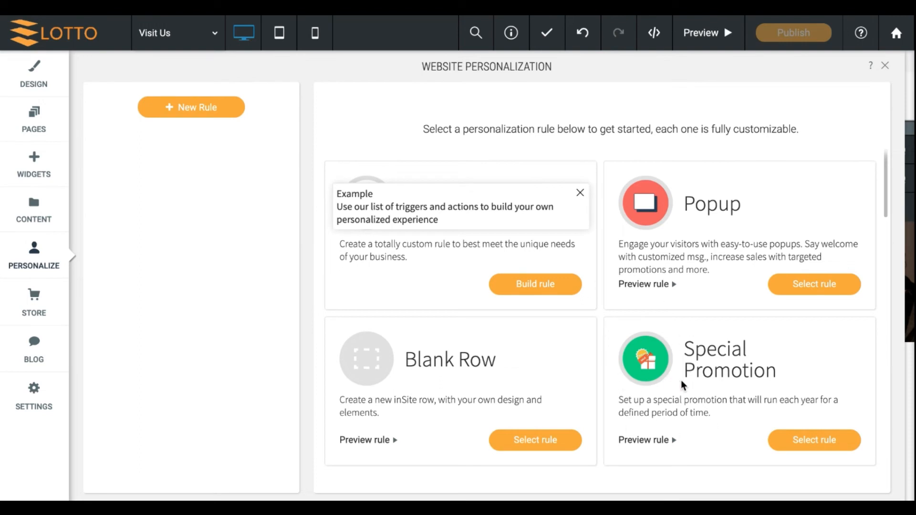
{"action": "scroll", "coordinate": [681, 384], "scroll_direction": "down", "scroll_amount": 5}
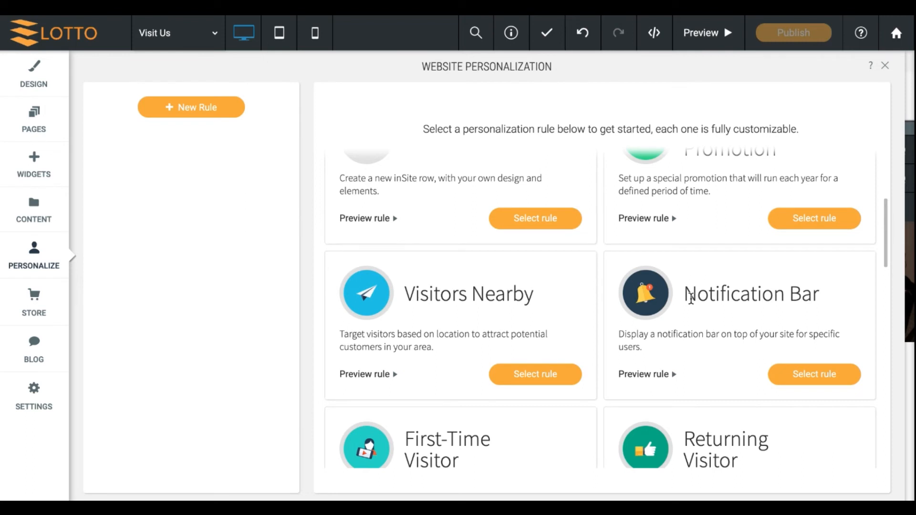
{"action": "scroll", "coordinate": [691, 298], "scroll_direction": "down", "scroll_amount": 3}
{"action": "scroll", "coordinate": [499, 316], "scroll_direction": "up", "scroll_amount": 2}
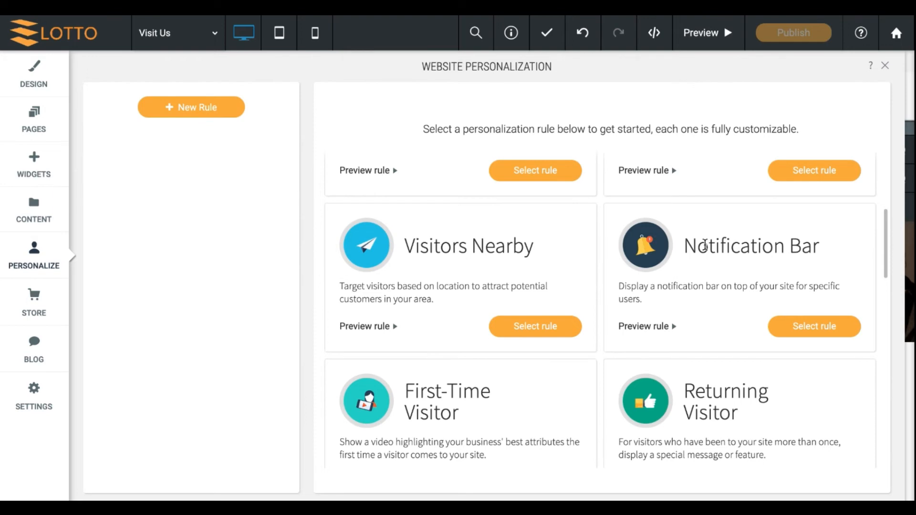
{"action": "scroll", "coordinate": [705, 246], "scroll_direction": "down", "scroll_amount": 3}
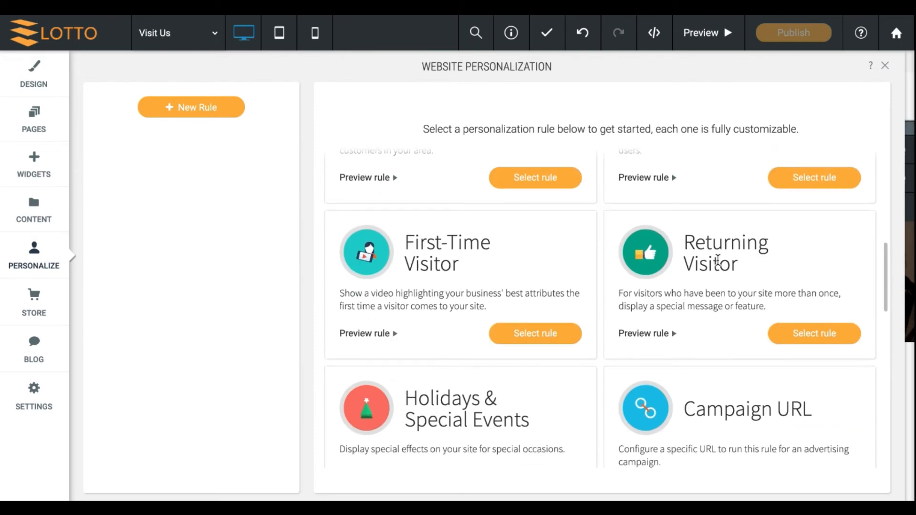
{"action": "scroll", "coordinate": [716, 260], "scroll_direction": "down", "scroll_amount": 8}
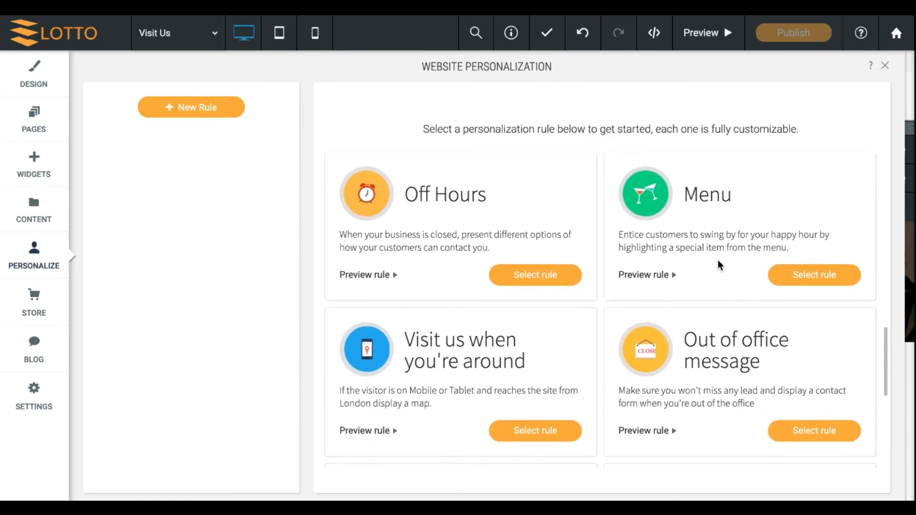
{"action": "scroll", "coordinate": [718, 260], "scroll_direction": "down", "scroll_amount": 6}
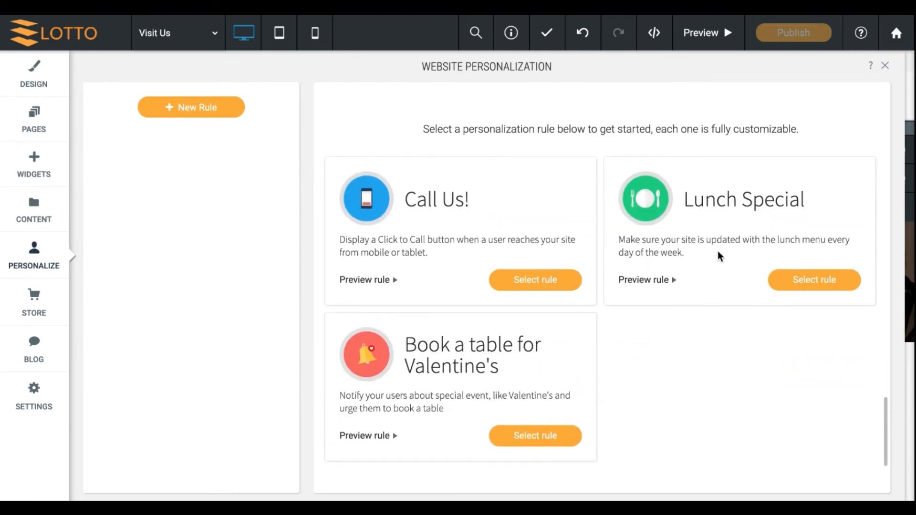
{"action": "scroll", "coordinate": [718, 251], "scroll_direction": "up", "scroll_amount": 15}
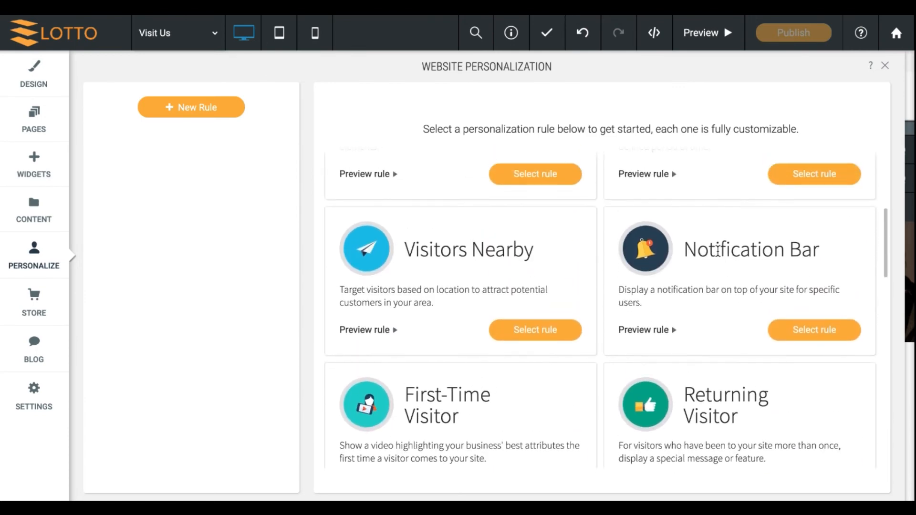
Step: View the store management options and the blog's Manage Posts list
{"action": "left_click", "coordinate": [41, 310]}
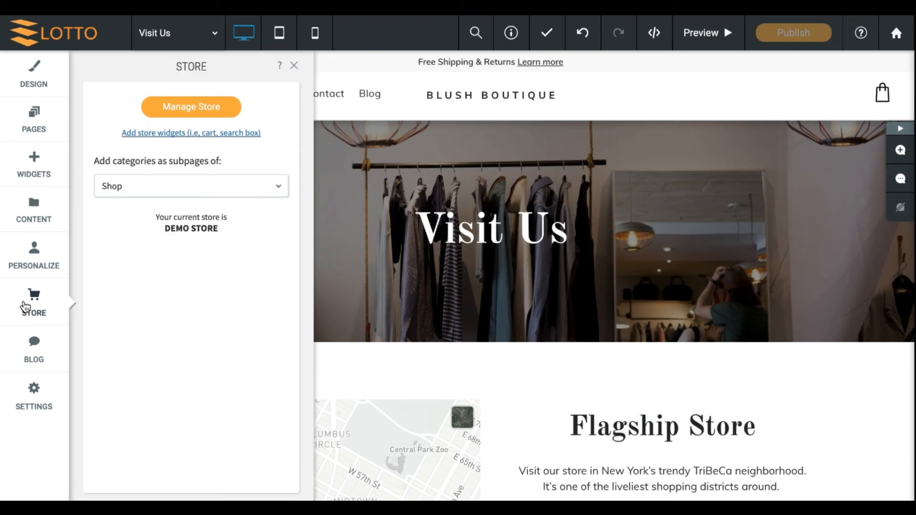
{"action": "left_click", "coordinate": [31, 359]}
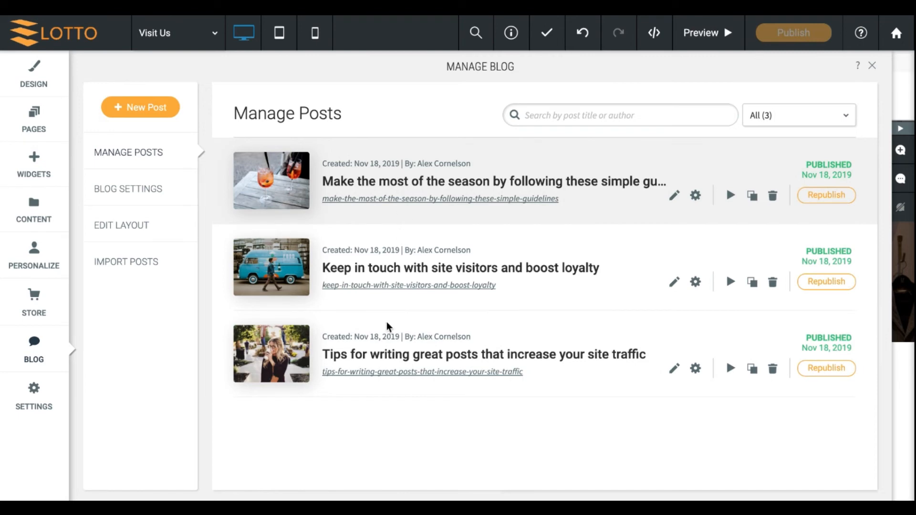
Step: View the Site Icons and Site URL settings and the remaining site settings categories
{"action": "left_click", "coordinate": [32, 399]}
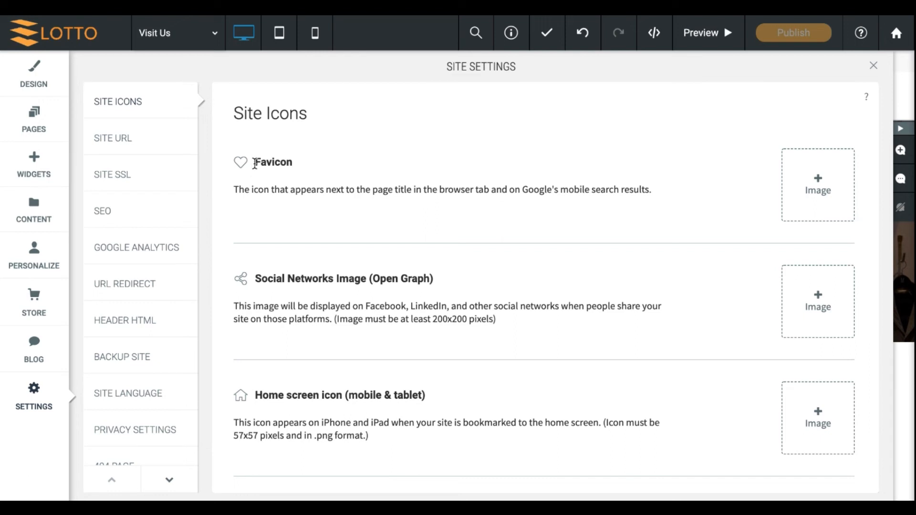
{"action": "left_click", "coordinate": [127, 150]}
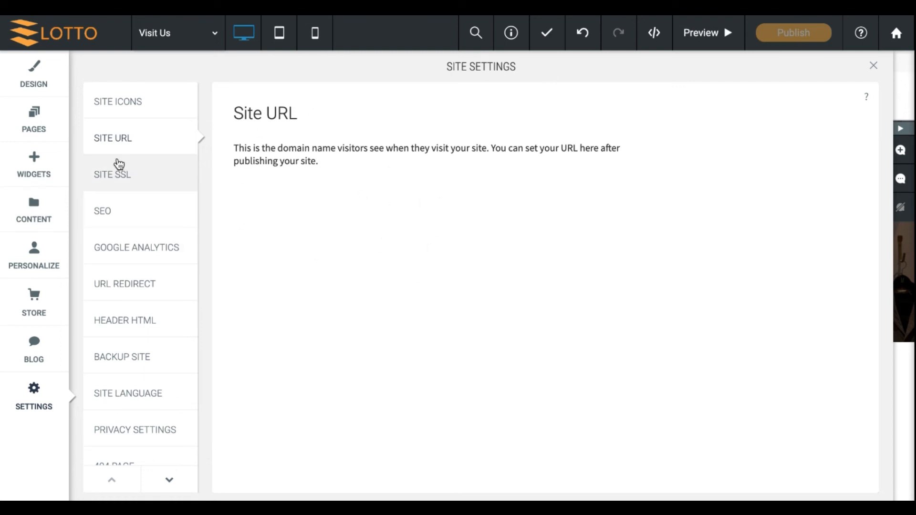
{"action": "left_click", "coordinate": [162, 489]}
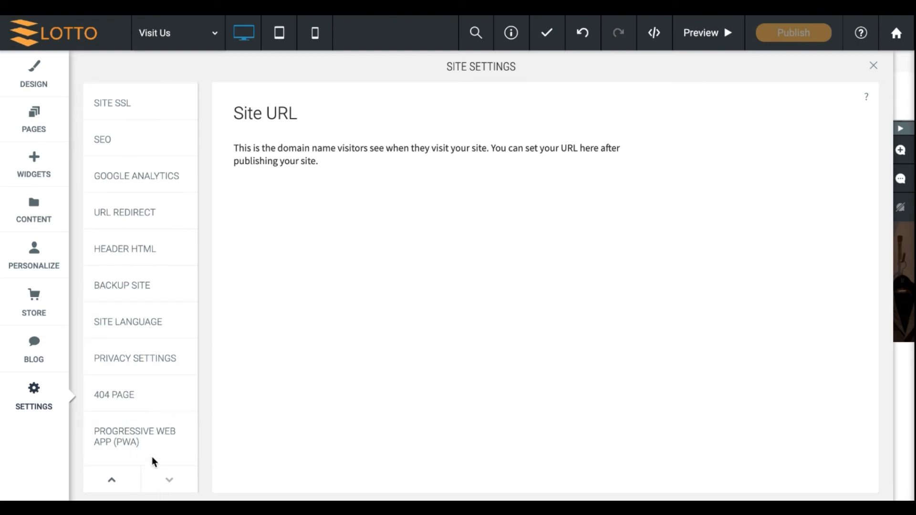
{"action": "left_click", "coordinate": [148, 398]}
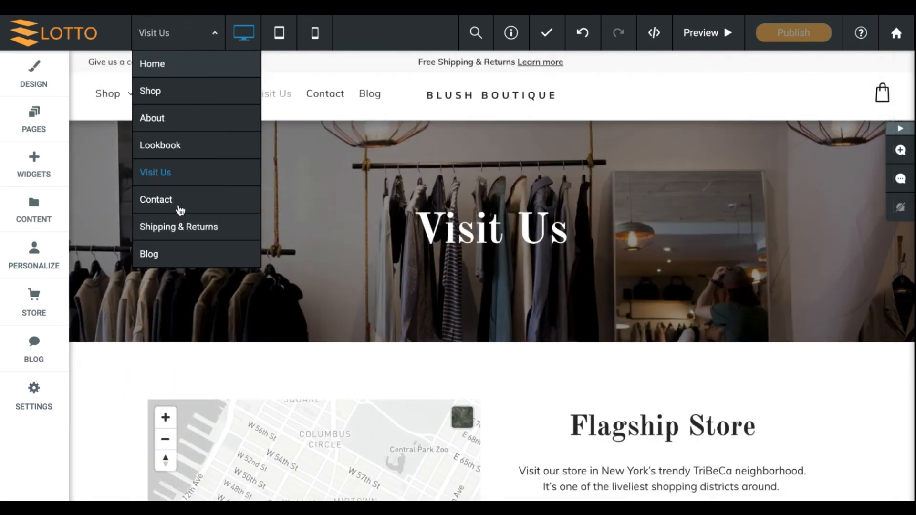
Step: Reopen the site settings and view the 404 Page options
{"action": "left_click", "coordinate": [32, 397]}
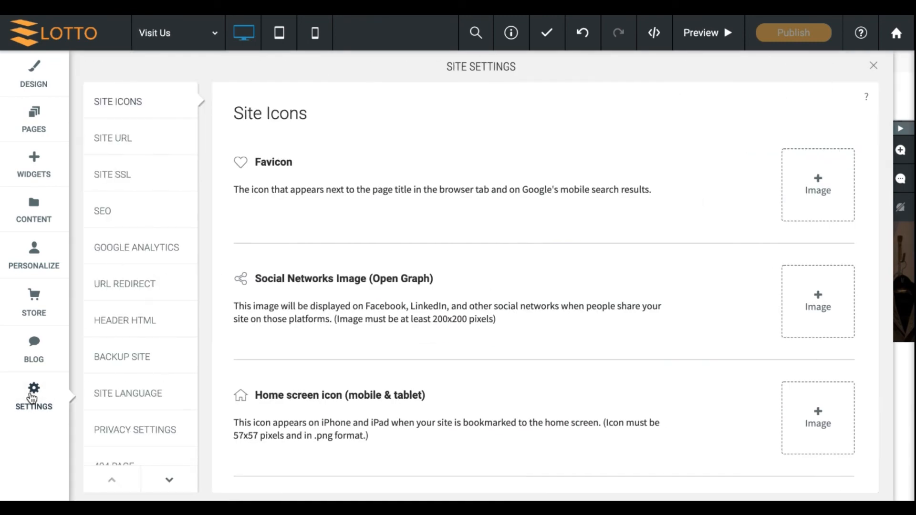
{"action": "left_click", "coordinate": [170, 480]}
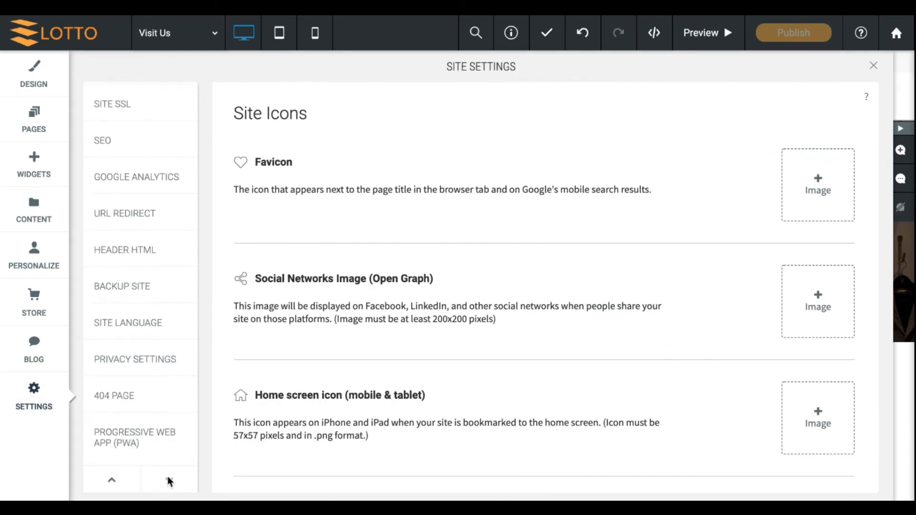
{"action": "left_click", "coordinate": [175, 392]}
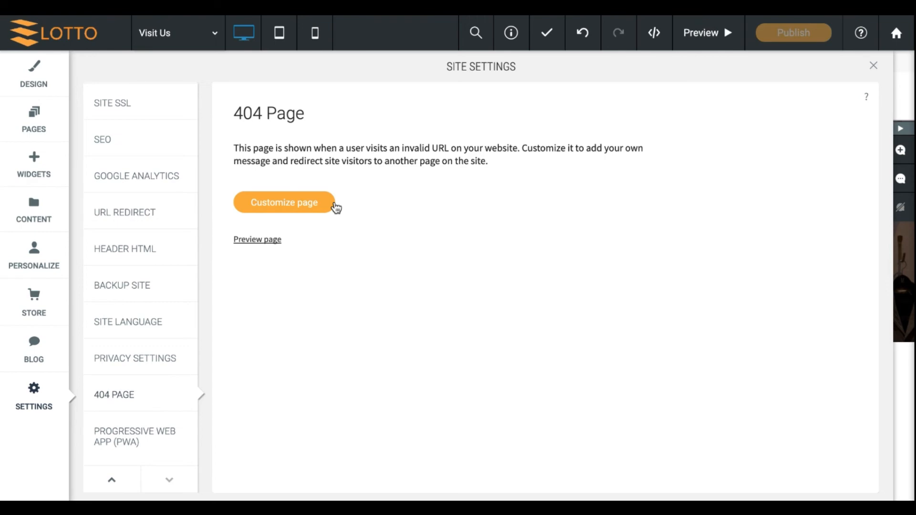
Step: Close the site settings and switch from the Visit Us page to the Home page
{"action": "left_click", "coordinate": [874, 66]}
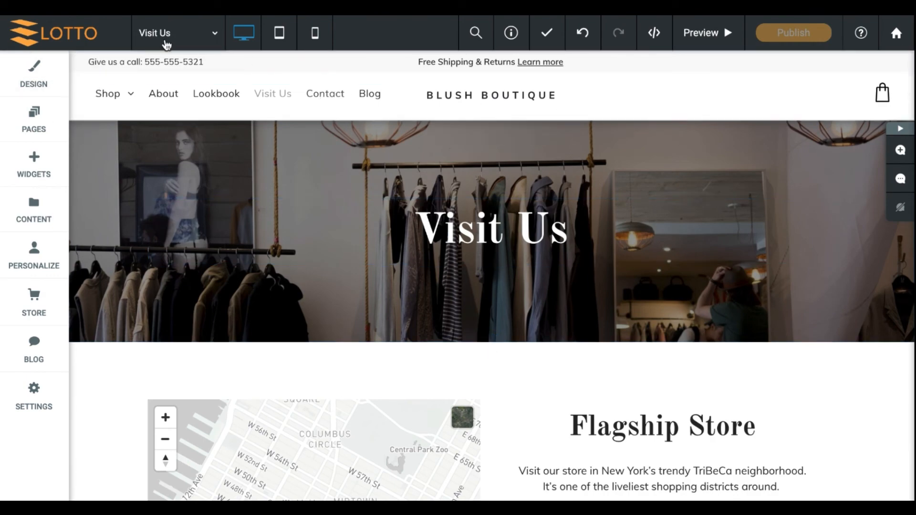
{"action": "left_click", "coordinate": [193, 34]}
{"action": "left_click", "coordinate": [188, 70]}
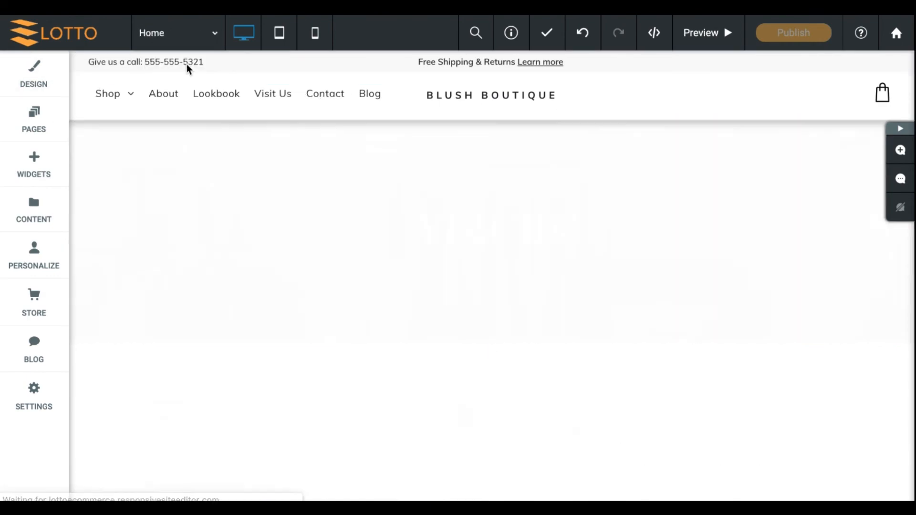
Step: Move the Shop Now button in the home page's hero section about 110 pixels to the right
{"action": "scroll", "coordinate": [347, 303], "scroll_direction": "down", "scroll_amount": 7}
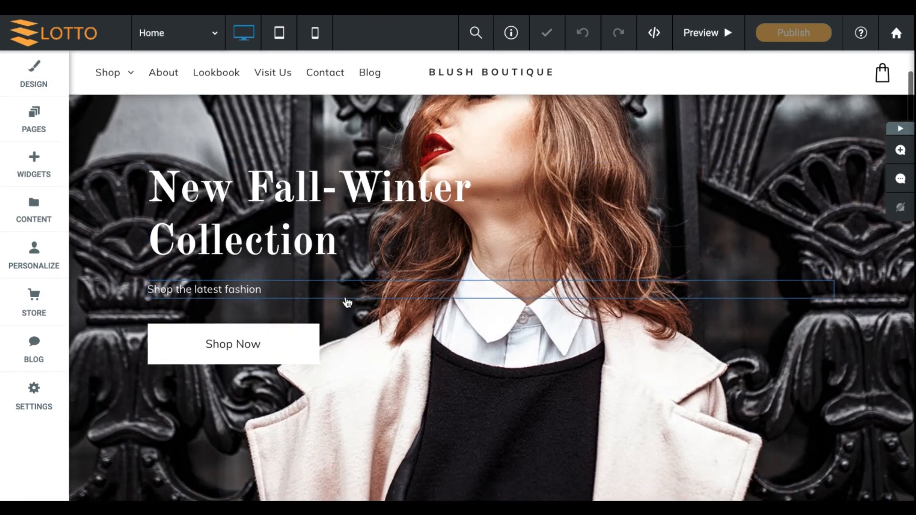
{"action": "scroll", "coordinate": [347, 302], "scroll_direction": "up", "scroll_amount": 7}
{"action": "scroll", "coordinate": [278, 357], "scroll_direction": "down", "scroll_amount": 3}
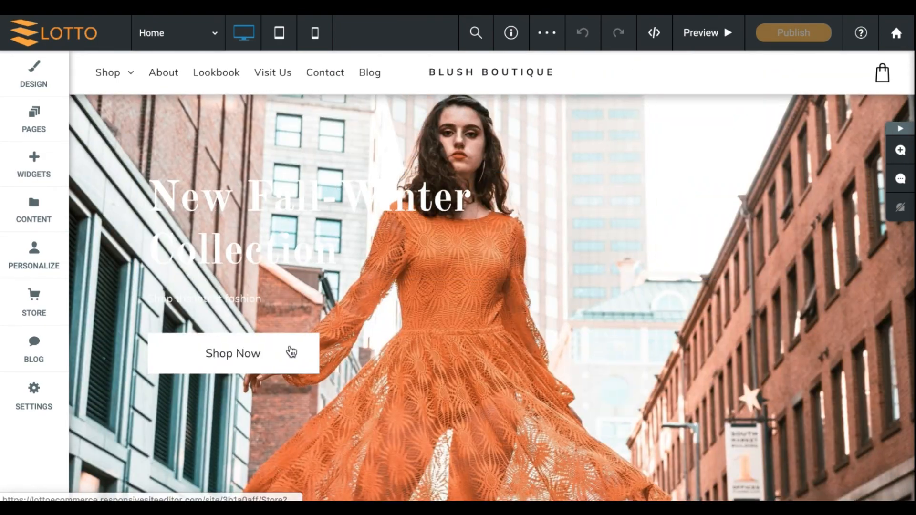
{"action": "left_click", "coordinate": [292, 352]}
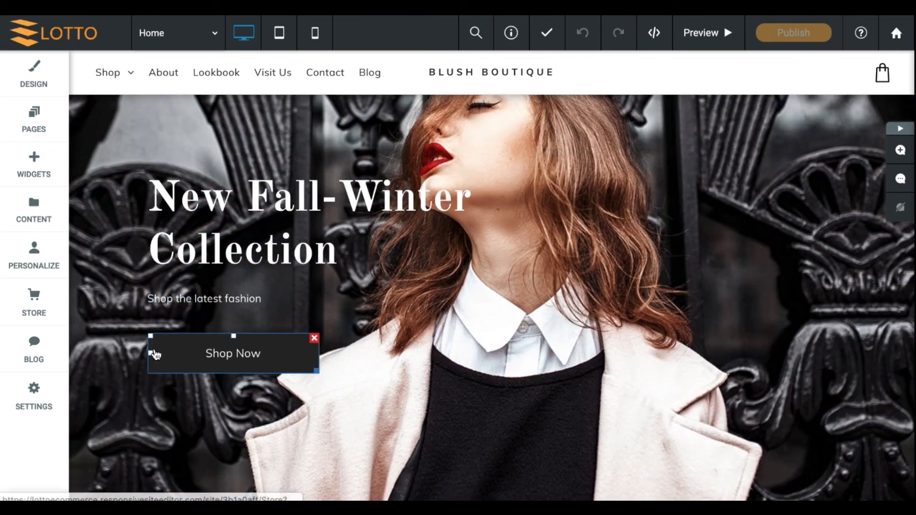
{"action": "left_click_drag", "start_coordinate": [150, 353], "coordinate": [248, 355]}
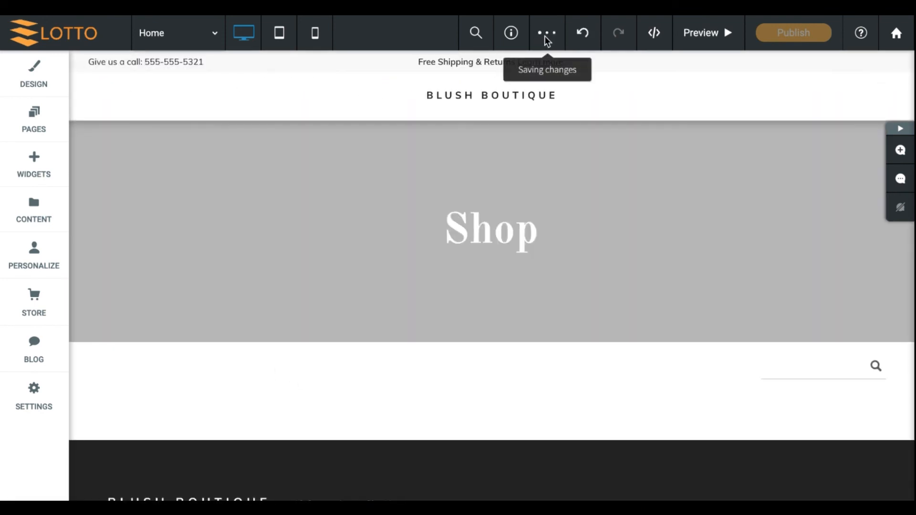
Step: Return to the Home page and check the Shop Now button's position and the save status
{"action": "left_click", "coordinate": [174, 33]}
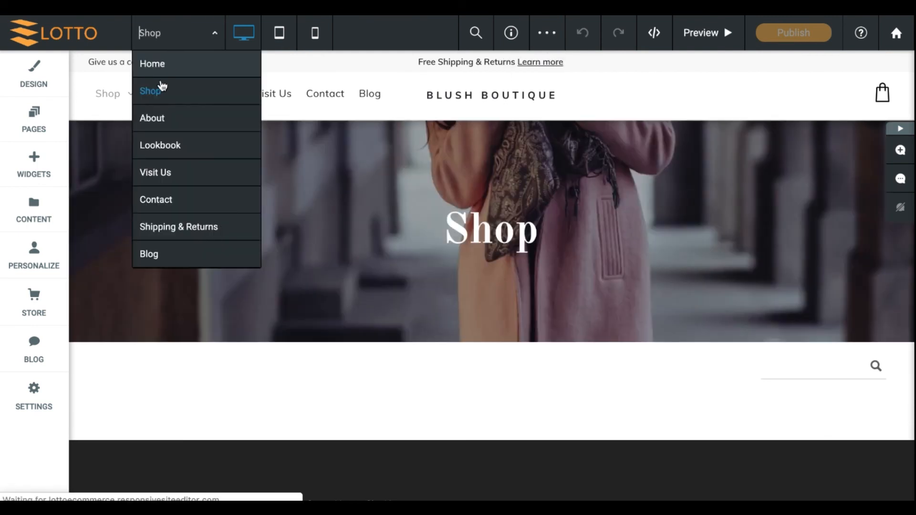
{"action": "left_click", "coordinate": [168, 63]}
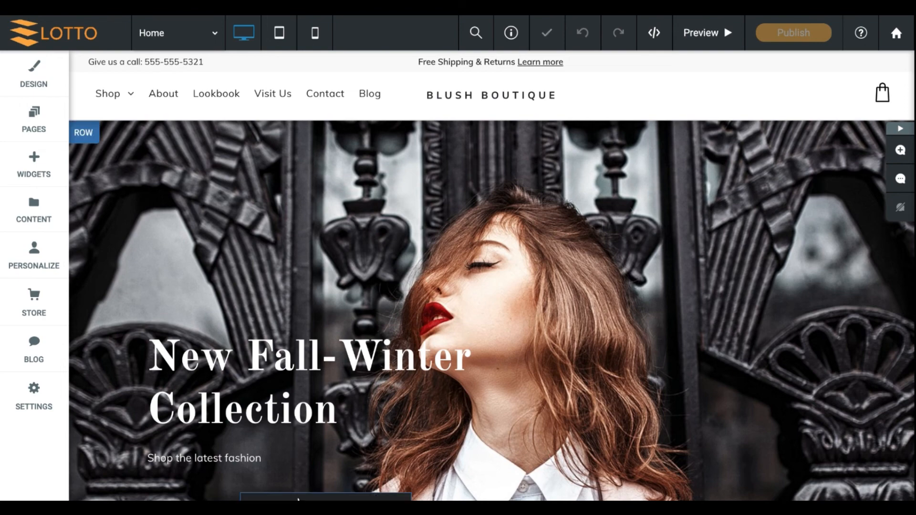
{"action": "scroll", "coordinate": [341, 426], "scroll_direction": "down", "scroll_amount": 2}
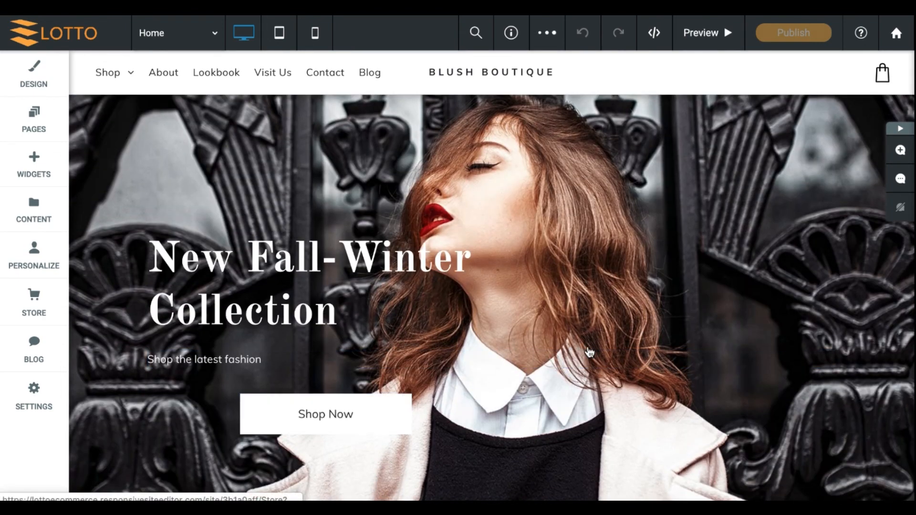
{"action": "scroll", "coordinate": [590, 352], "scroll_direction": "up", "scroll_amount": 2}
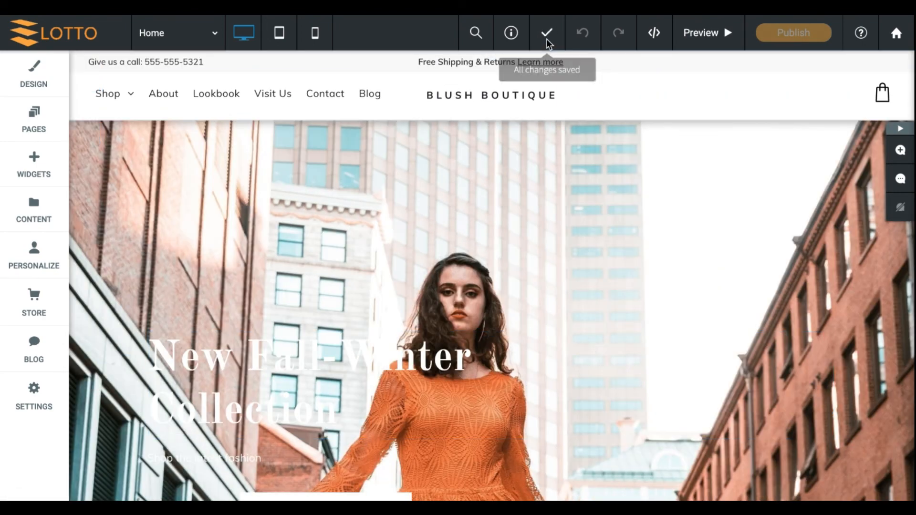
Step: Open the content settings of the social icons in the home page's footer
{"action": "scroll", "coordinate": [549, 266], "scroll_direction": "down", "scroll_amount": 1}
{"action": "scroll", "coordinate": [548, 266], "scroll_direction": "down", "scroll_amount": 15}
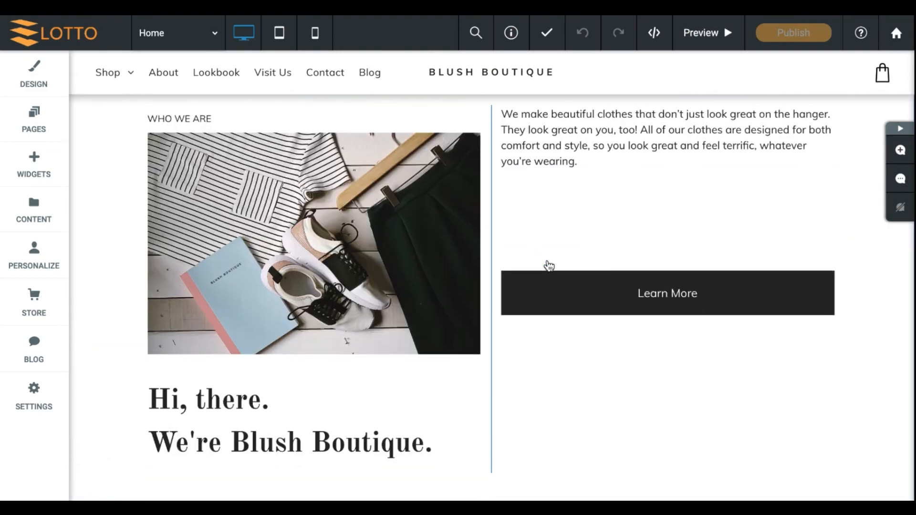
{"action": "scroll", "coordinate": [548, 266], "scroll_direction": "down", "scroll_amount": 15}
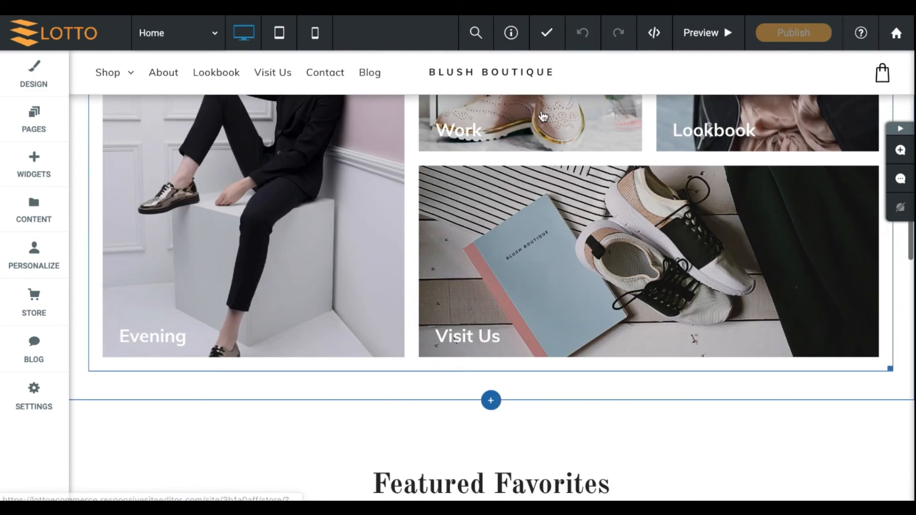
{"action": "scroll", "coordinate": [543, 117], "scroll_direction": "down", "scroll_amount": 7}
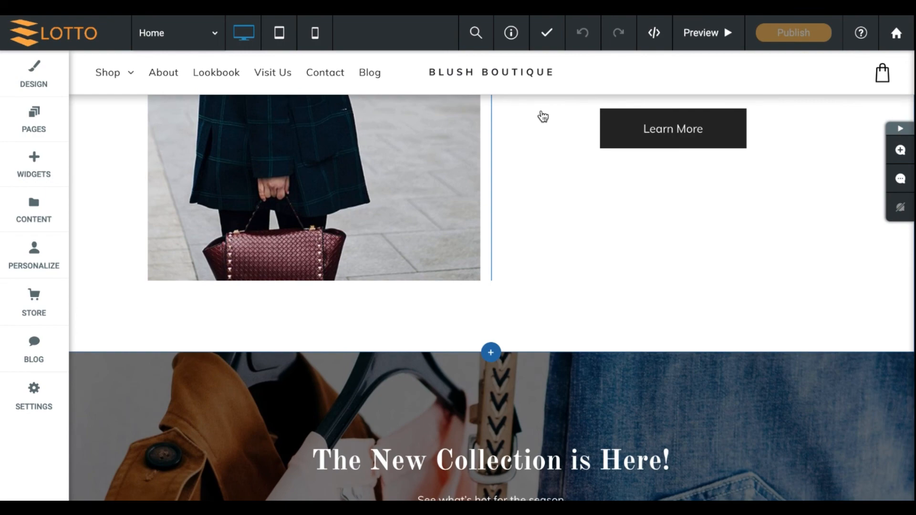
{"action": "scroll", "coordinate": [543, 117], "scroll_direction": "down", "scroll_amount": 12}
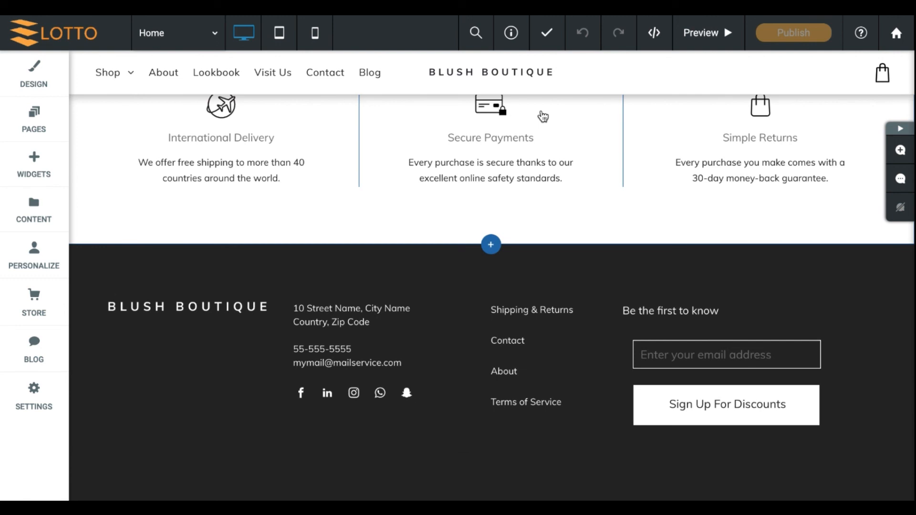
{"action": "left_click", "coordinate": [351, 397]}
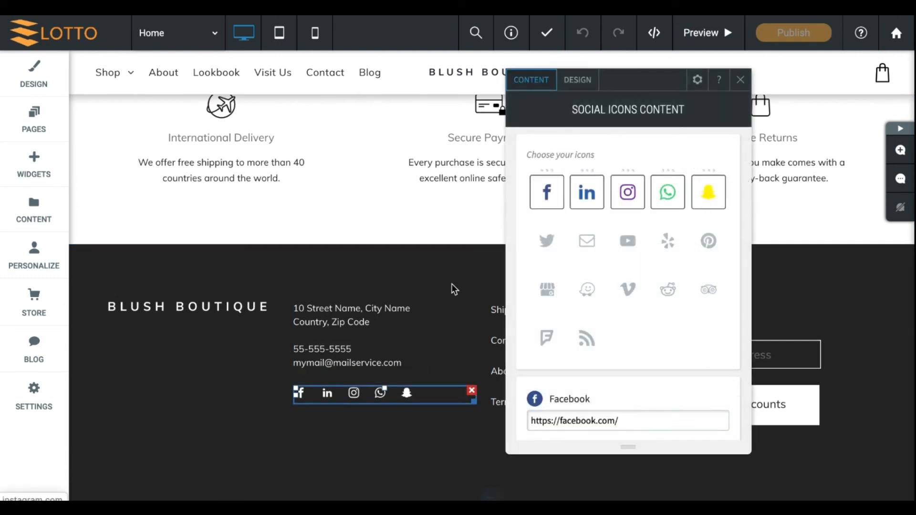
Step: Remove the LinkedIn icon, add it back and review the link fields of the chosen social icons
{"action": "left_click", "coordinate": [586, 196]}
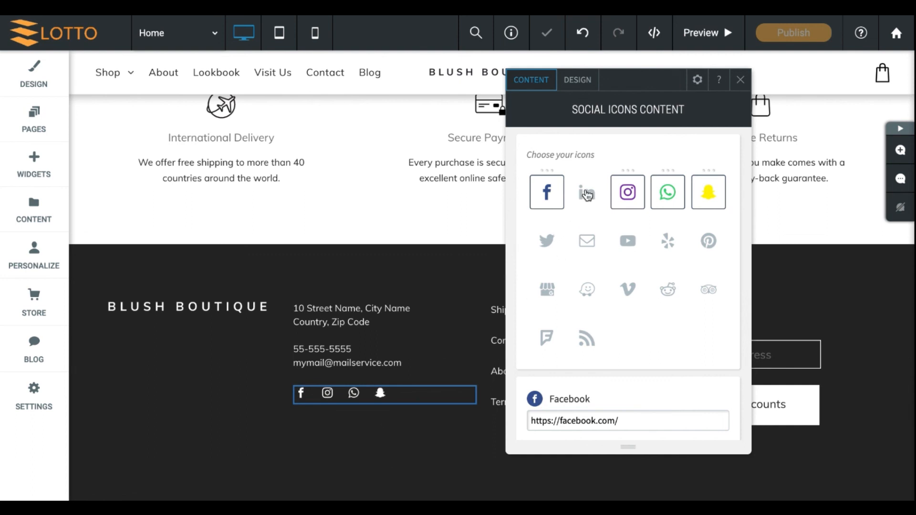
{"action": "left_click", "coordinate": [589, 192]}
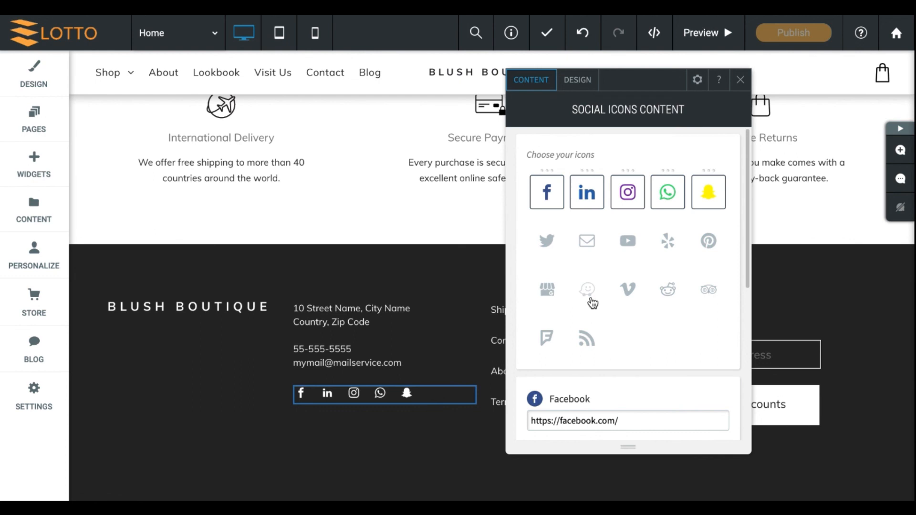
{"action": "scroll", "coordinate": [589, 297], "scroll_direction": "down", "scroll_amount": 1}
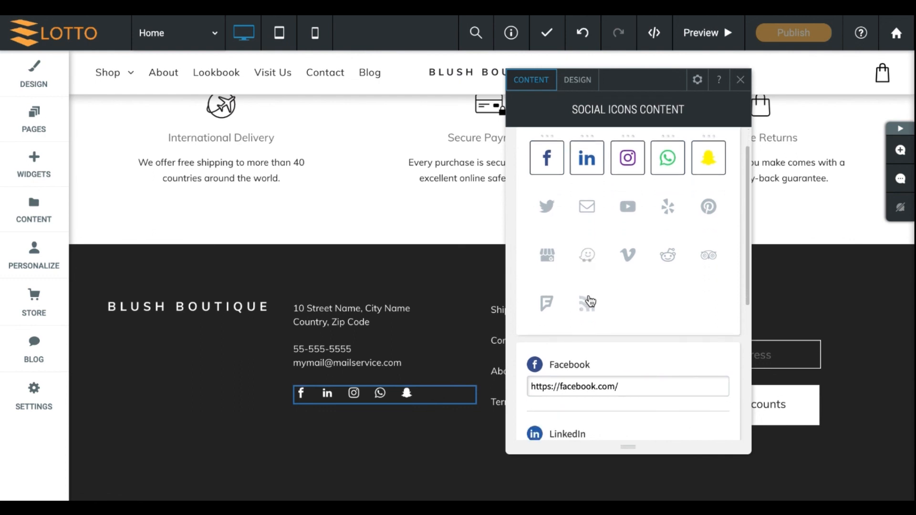
{"action": "scroll", "coordinate": [590, 308], "scroll_direction": "down", "scroll_amount": 5}
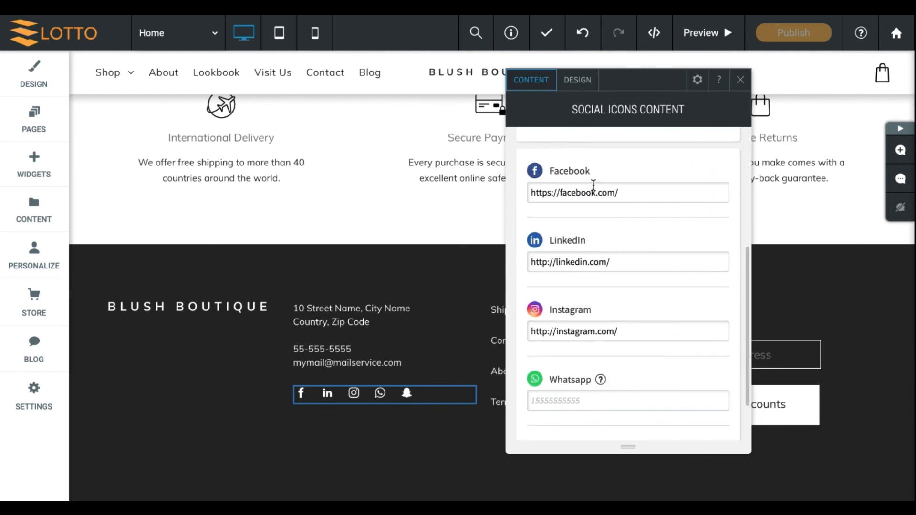
{"action": "scroll", "coordinate": [604, 364], "scroll_direction": "down", "scroll_amount": 2}
{"action": "scroll", "coordinate": [604, 365], "scroll_direction": "up", "scroll_amount": 7}
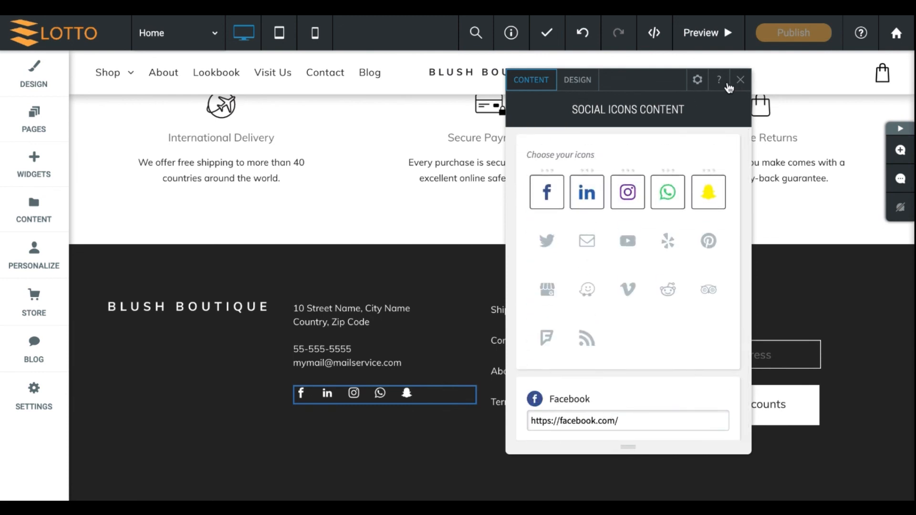
Step: Change the footer social icons' layout to the full-color circular icons
{"action": "left_click", "coordinate": [581, 81]}
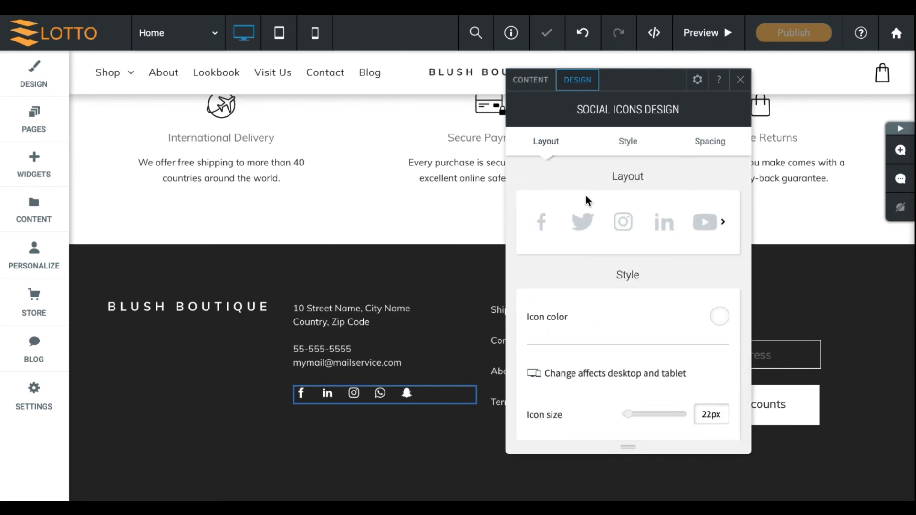
{"action": "left_click", "coordinate": [627, 228]}
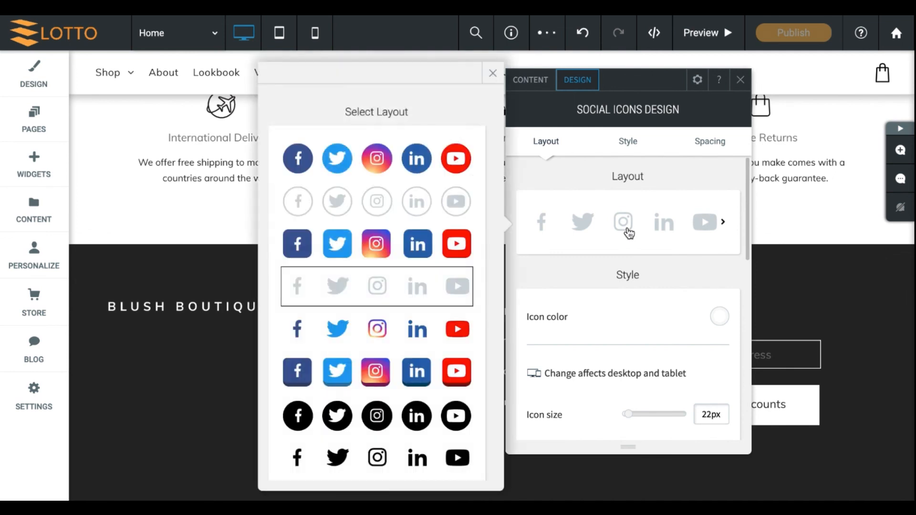
{"action": "left_click", "coordinate": [369, 157]}
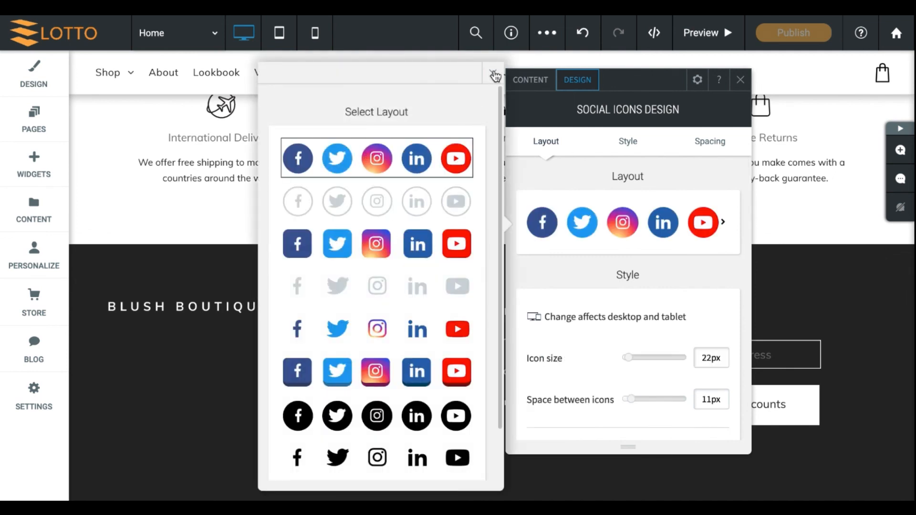
{"action": "left_click", "coordinate": [494, 75]}
Step: Set the footer social icons' size to 18px and close their design settings
{"action": "left_click", "coordinate": [323, 404]}
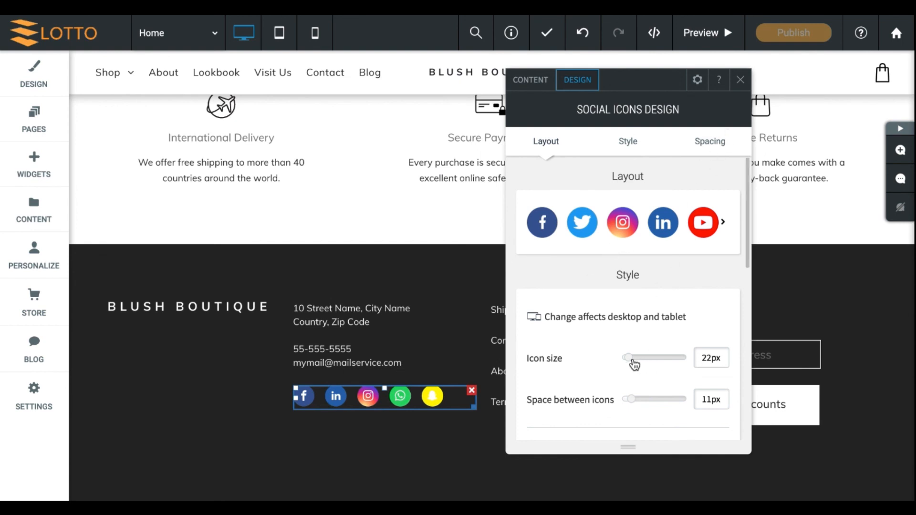
{"action": "mouse_move", "coordinate": [634, 365]}
{"action": "left_mouse_down"}
{"action": "mouse_move", "coordinate": [645, 365]}
{"action": "mouse_move", "coordinate": [630, 361]}
{"action": "left_mouse_up"}
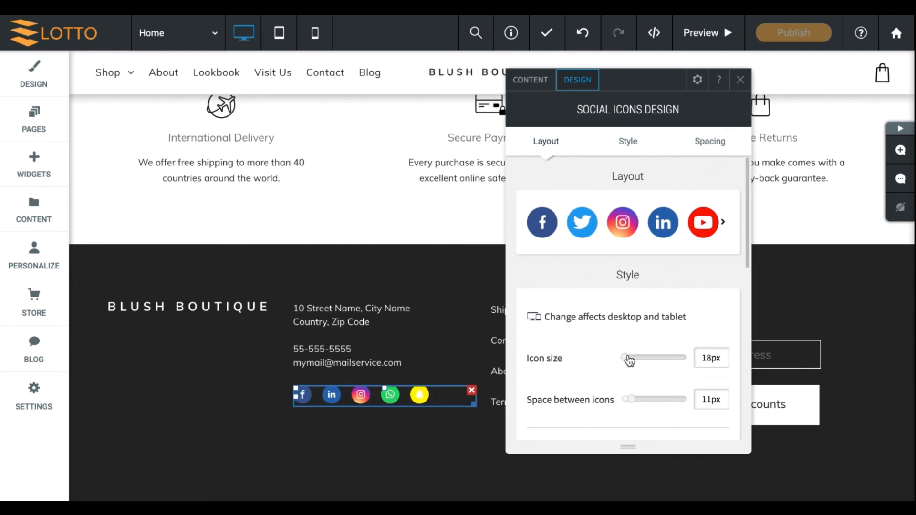
{"action": "left_click", "coordinate": [739, 80]}
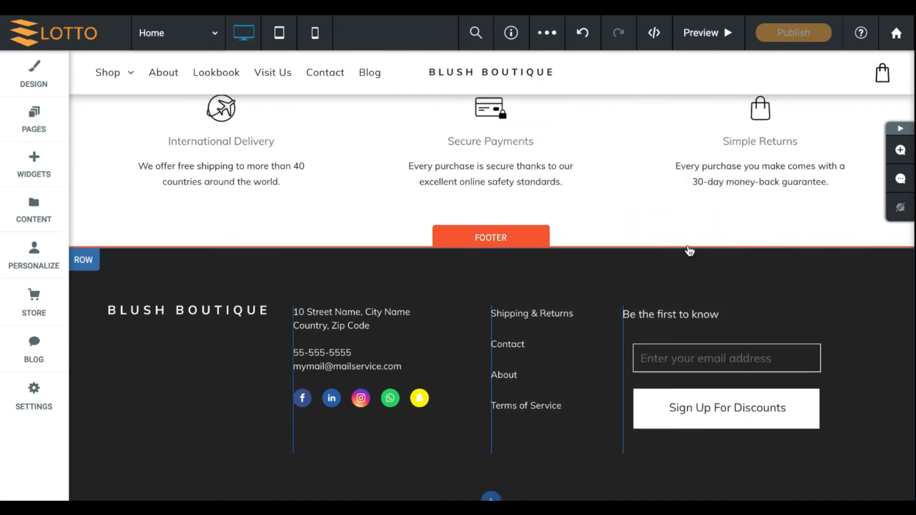
Step: Review the home page from the footer back up to the hero section and open the Store options
{"action": "scroll", "coordinate": [689, 251], "scroll_direction": "up", "scroll_amount": 4}
{"action": "scroll", "coordinate": [689, 251], "scroll_direction": "up", "scroll_amount": 8}
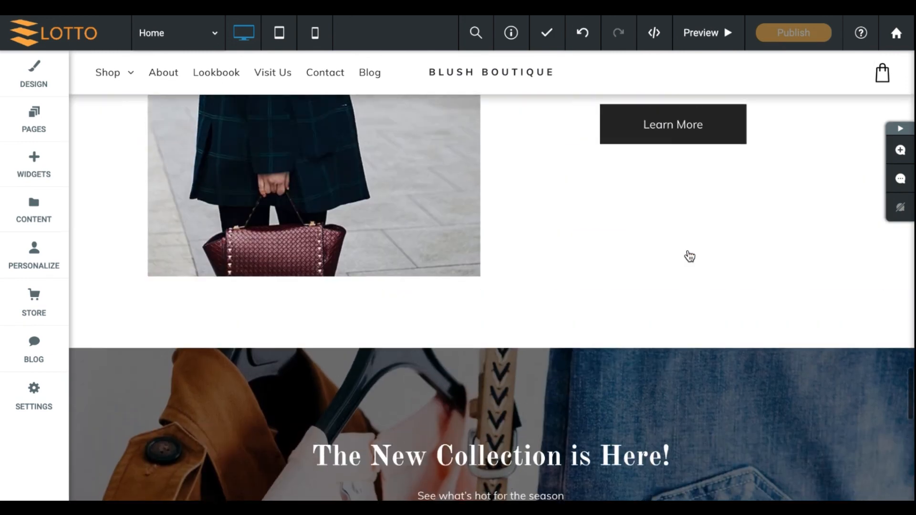
{"action": "scroll", "coordinate": [689, 255], "scroll_direction": "up", "scroll_amount": 8}
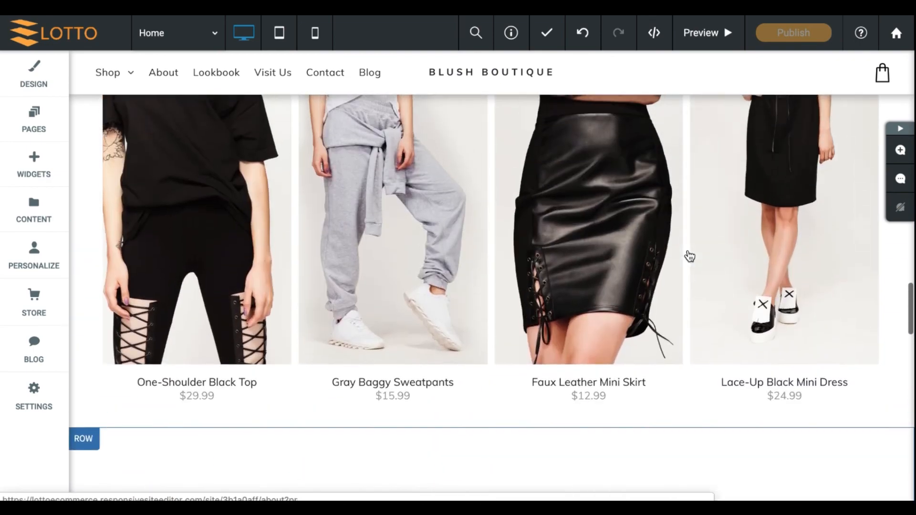
{"action": "scroll", "coordinate": [689, 257], "scroll_direction": "up", "scroll_amount": 10}
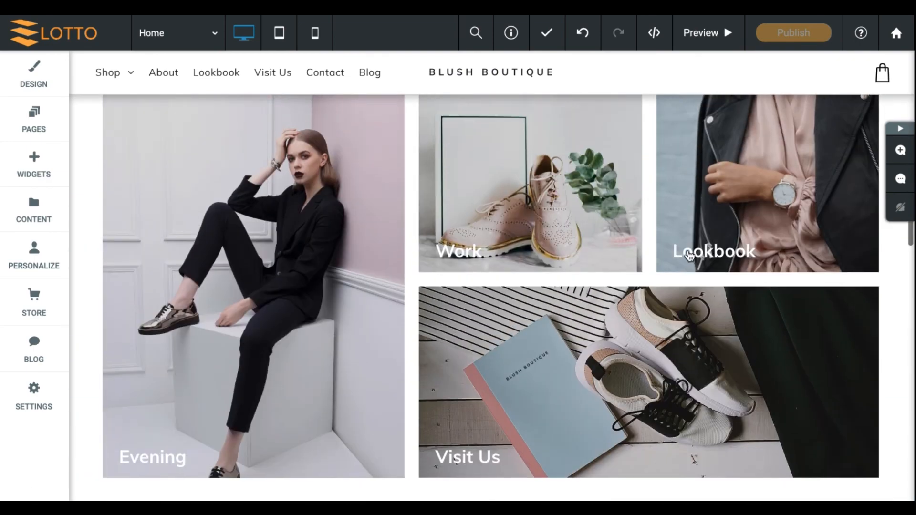
{"action": "scroll", "coordinate": [680, 275], "scroll_direction": "up", "scroll_amount": 8}
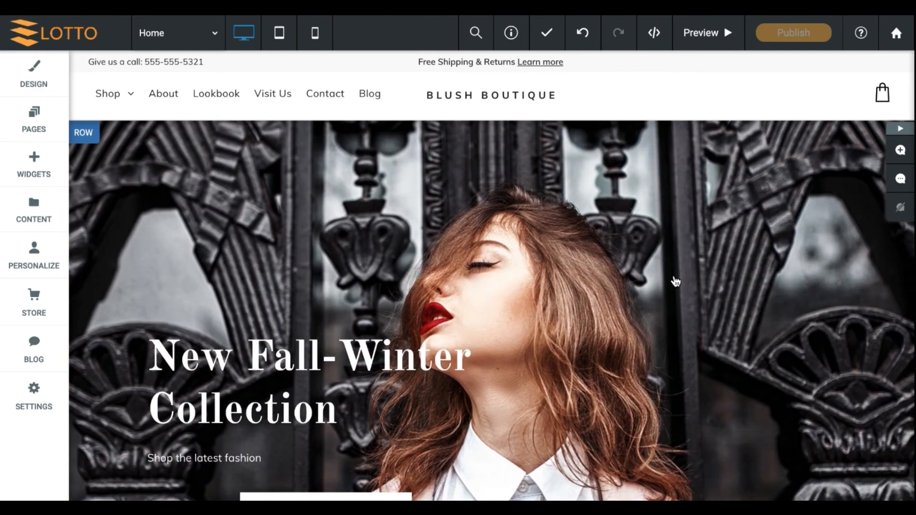
{"action": "scroll", "coordinate": [675, 282], "scroll_direction": "down", "scroll_amount": 3}
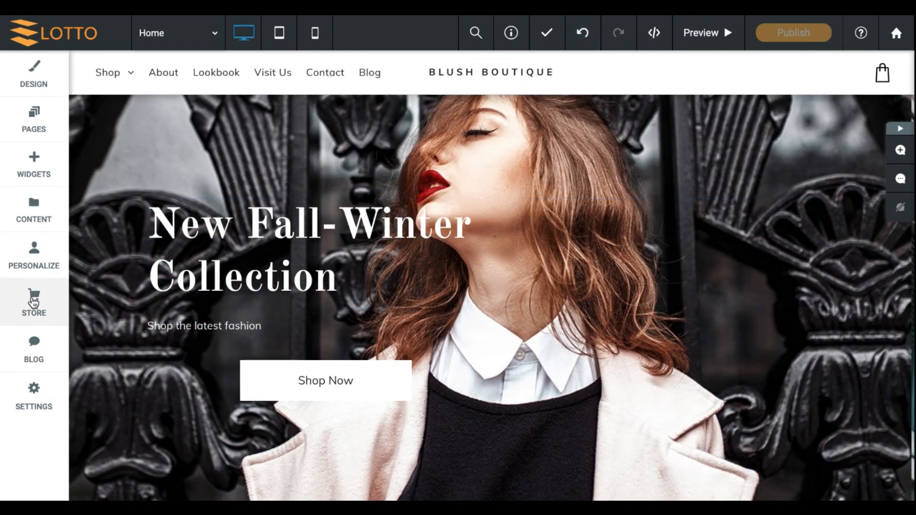
{"action": "left_click", "coordinate": [34, 301]}
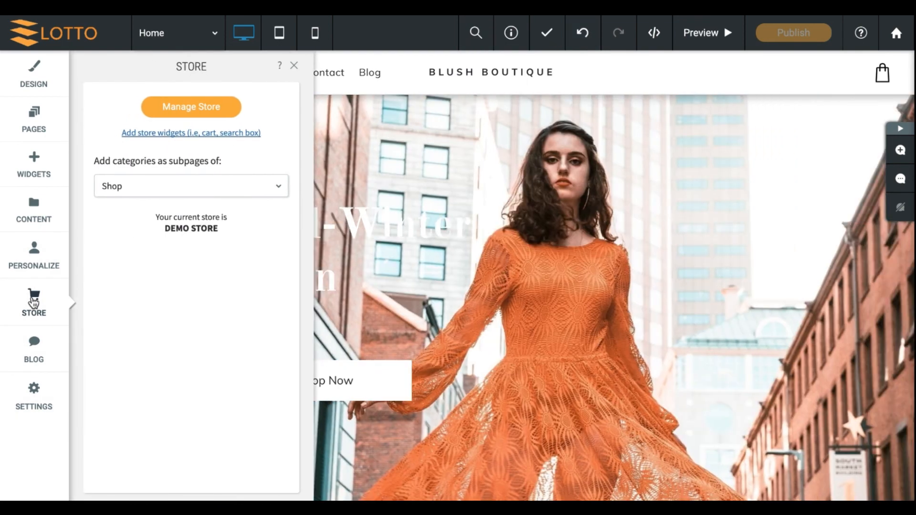